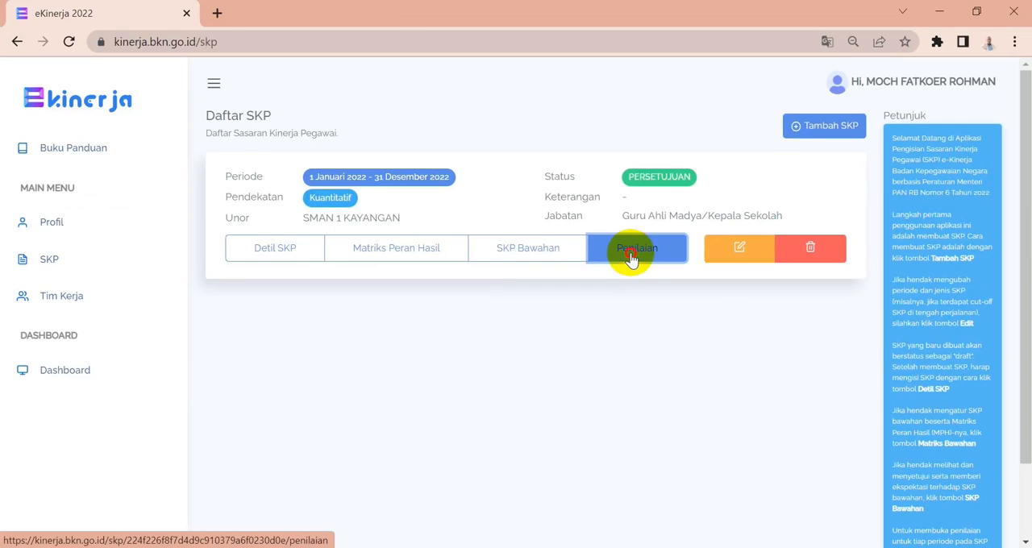
# Open the assessment page of the 2022 SKP and review the monthly assessment periods listed down to the final period.
pyautogui.click(520, 284)
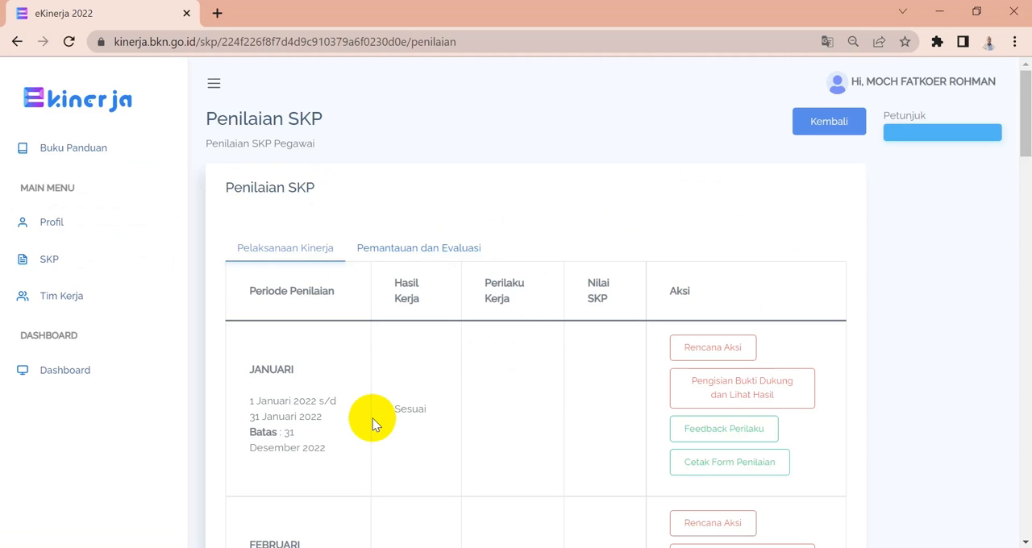
pyautogui.scroll(-3, 373, 418)
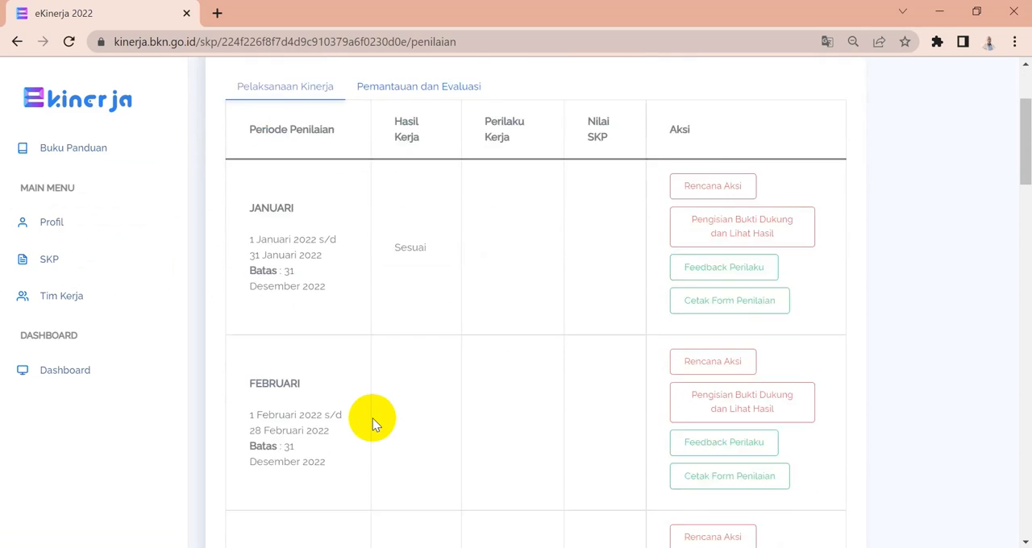
pyautogui.scroll(-15, 373, 418)
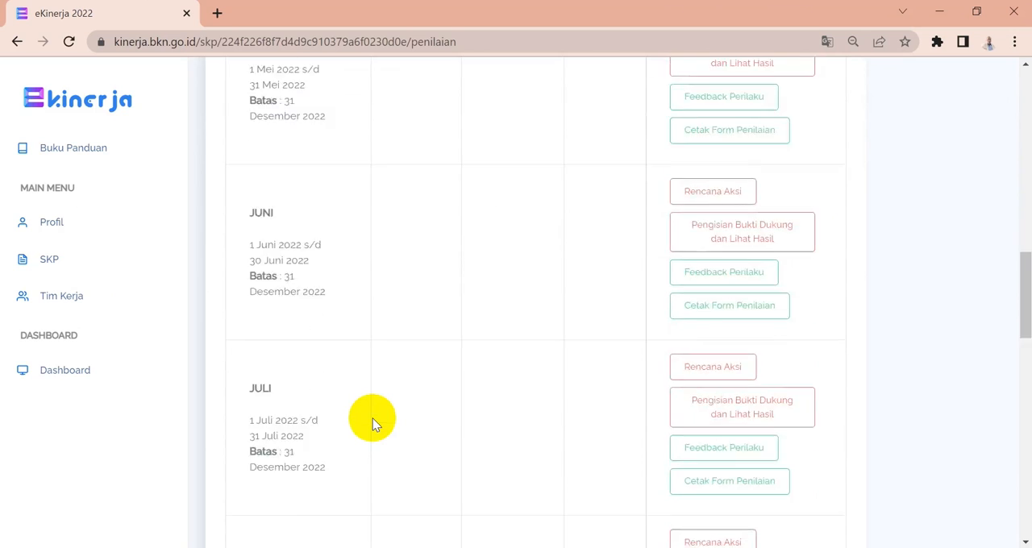
pyautogui.scroll(-5, 373, 419)
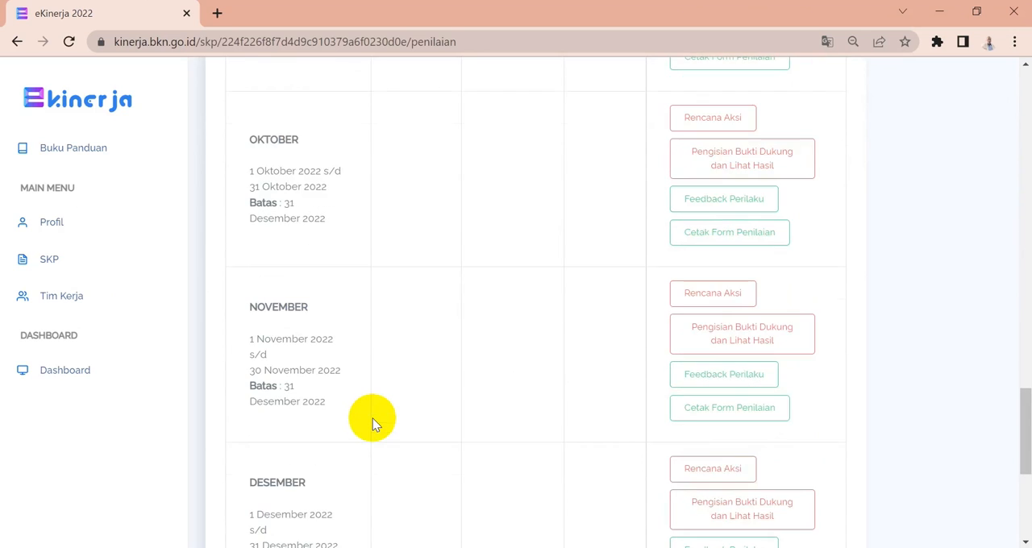
pyautogui.scroll(-2, 373, 418)
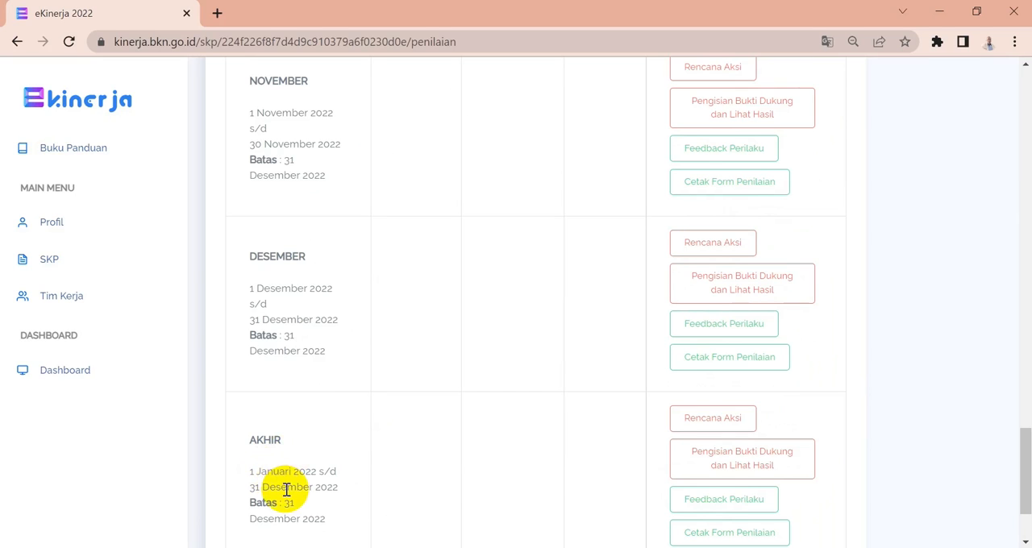
pyautogui.scroll(3, 287, 490)
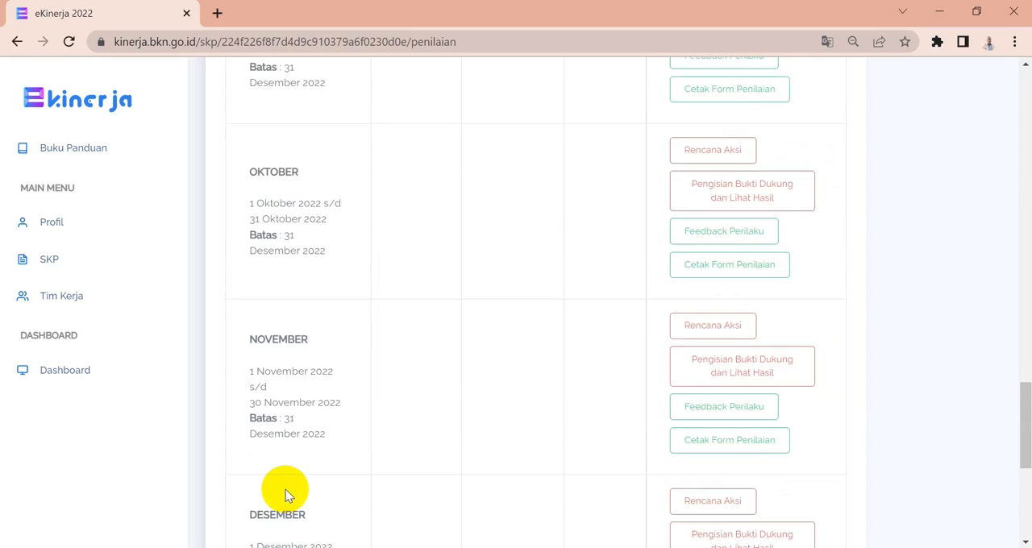
pyautogui.scroll(-5, 285, 490)
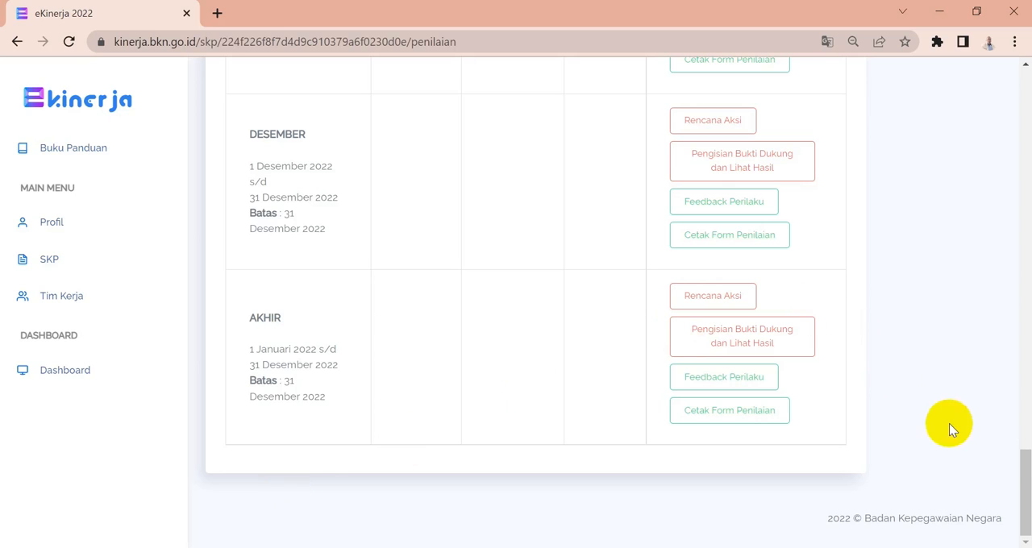
pyautogui.click(1026, 477)
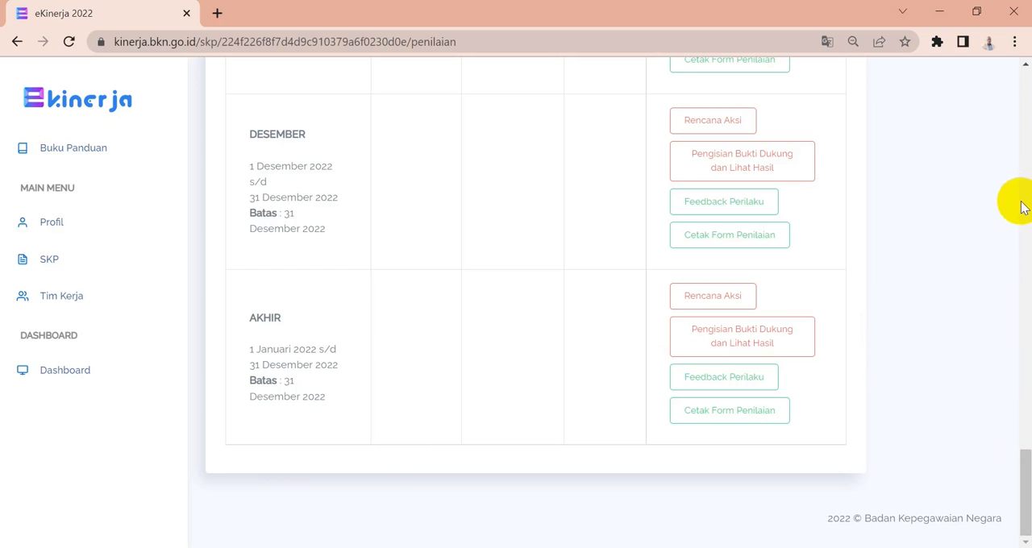
pyautogui.moveTo(1021, 456); pyautogui.dragTo(1021, 50)
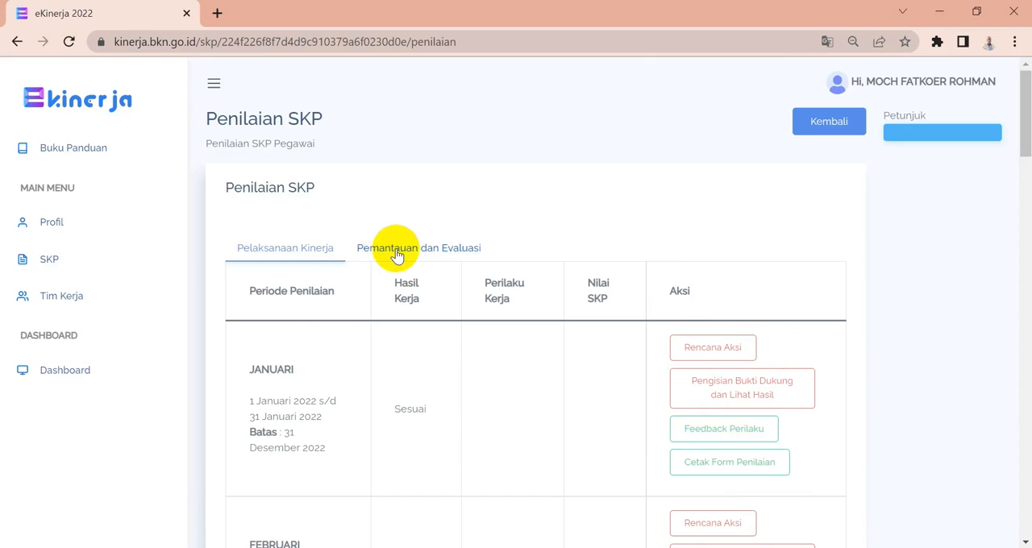
# Switch to monitoring and evaluation and open the subordinate assessment for the AKHIR period.
pyautogui.press('XF86MonBrightnessUp')
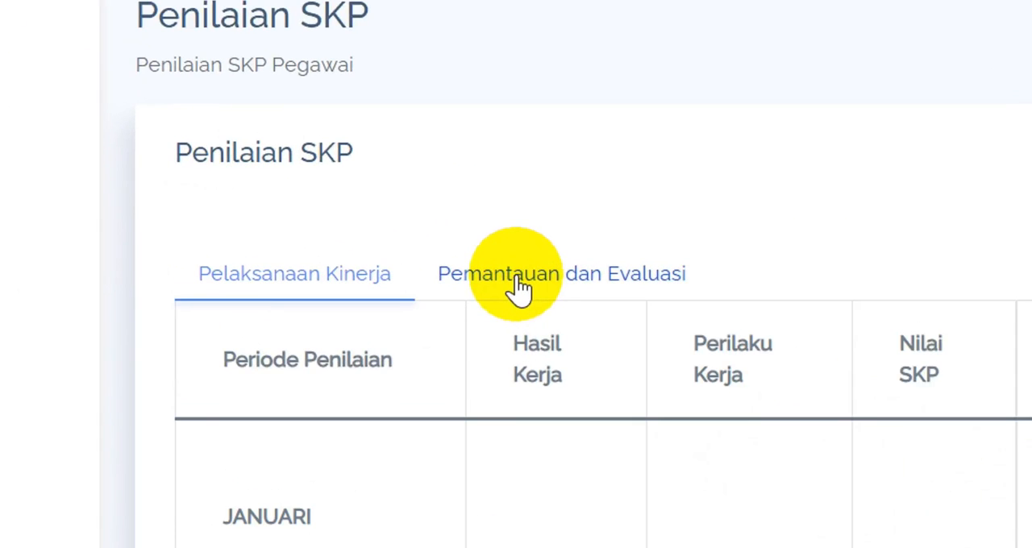
pyautogui.click(519, 288)
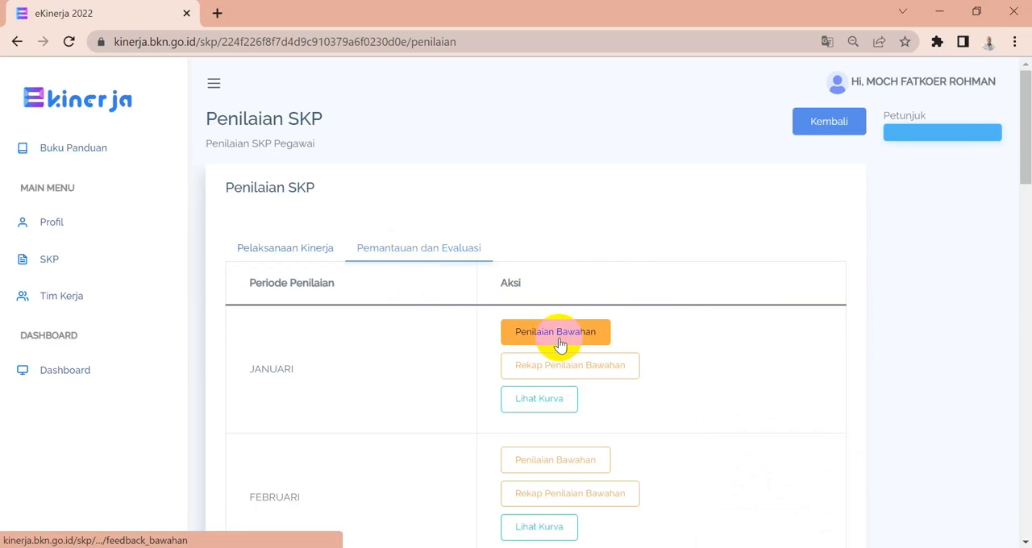
pyautogui.moveTo(1021, 154); pyautogui.dragTo(1020, 513)
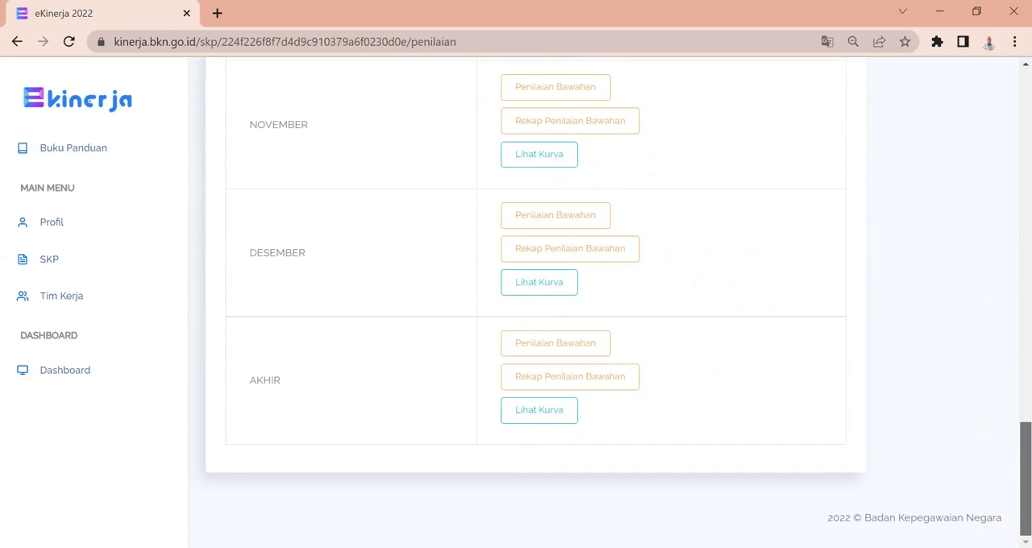
pyautogui.click(550, 354)
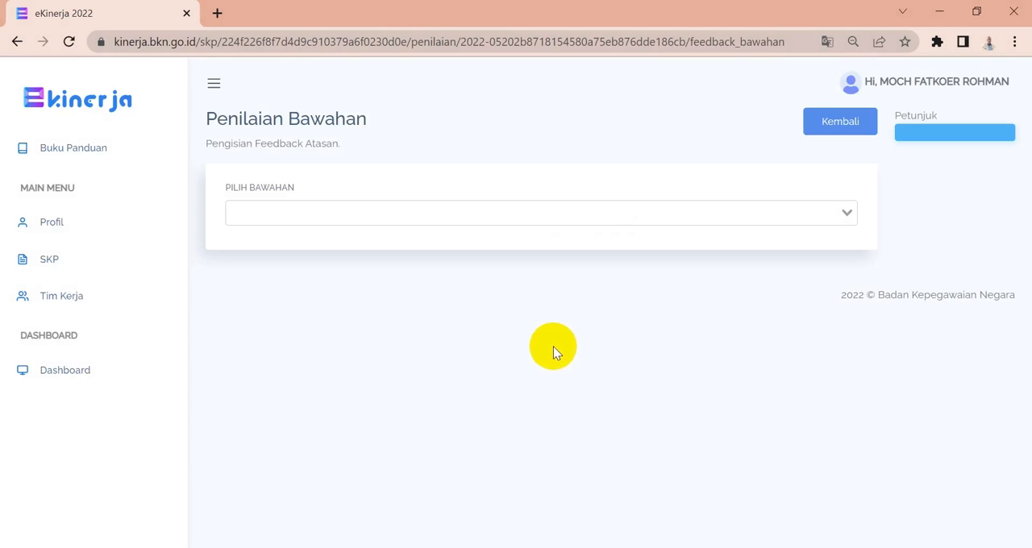
# Select the first unassessed subordinate from the subordinate list to load their performance targets.
pyautogui.click(843, 216)
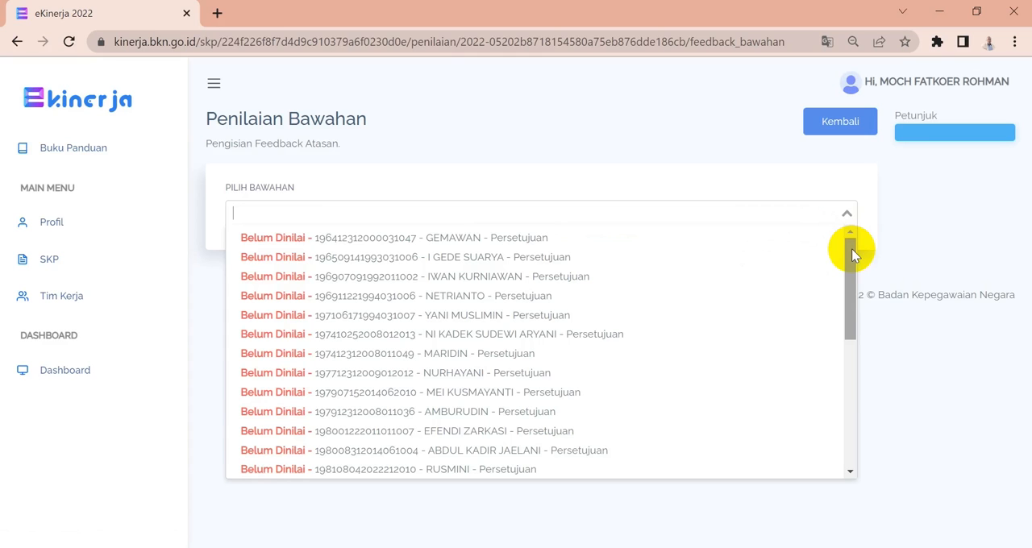
pyautogui.click(468, 240)
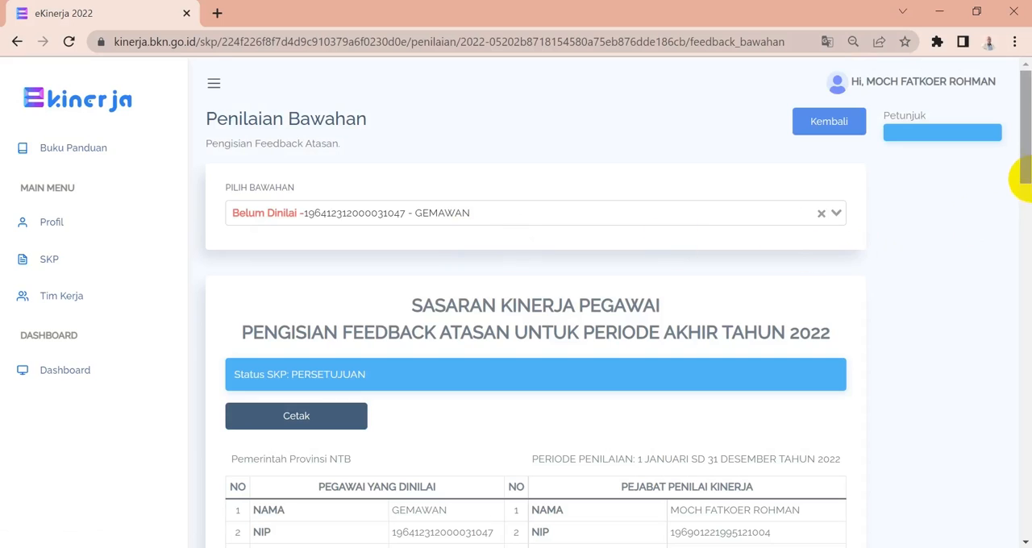
pyautogui.moveTo(1025, 158); pyautogui.dragTo(1029, 286)
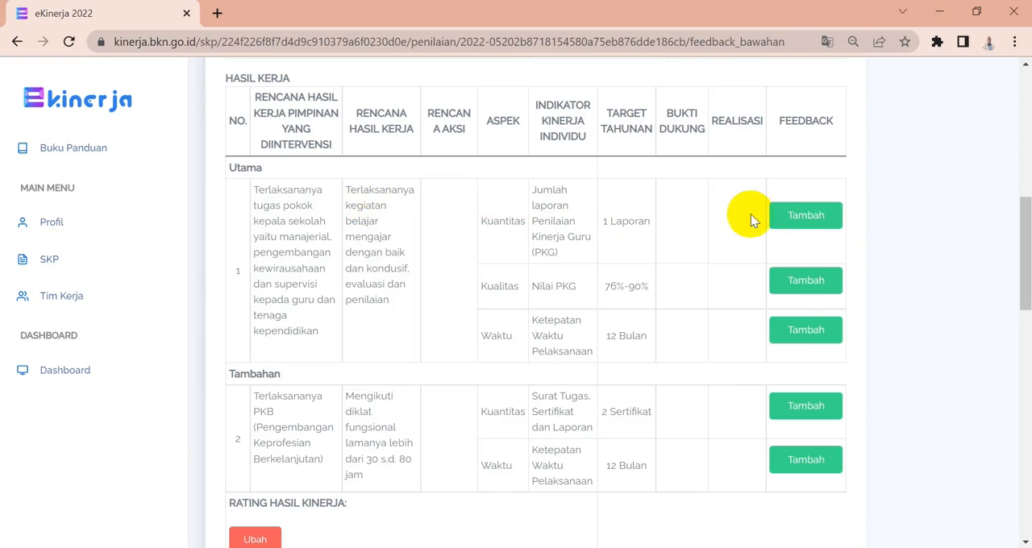
# Add feedback "Perhatikan lagi tentang pembelajaran berpusat pada siswa" to the main work result's Kuantitas indicator.
pyautogui.click(785, 219)
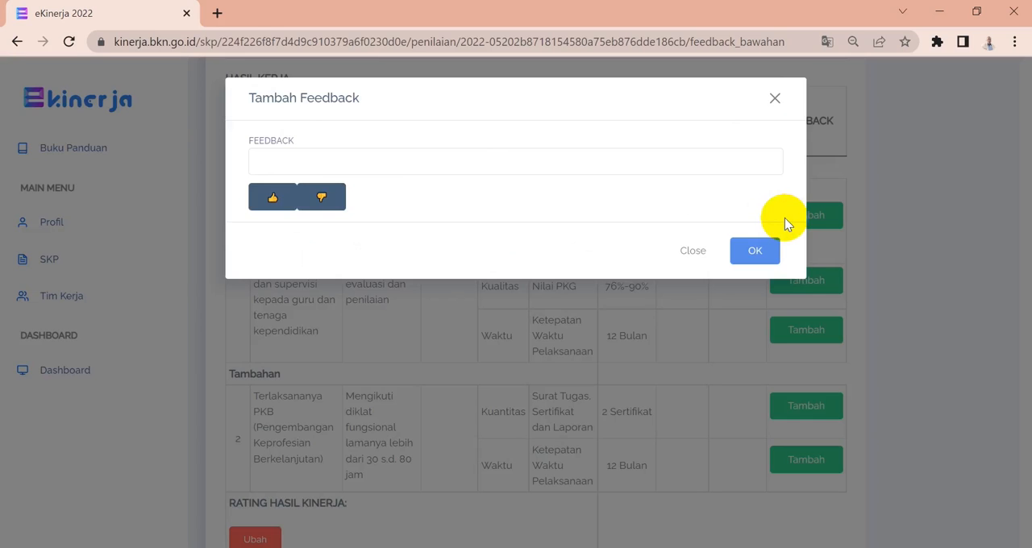
pyautogui.click(273, 205)
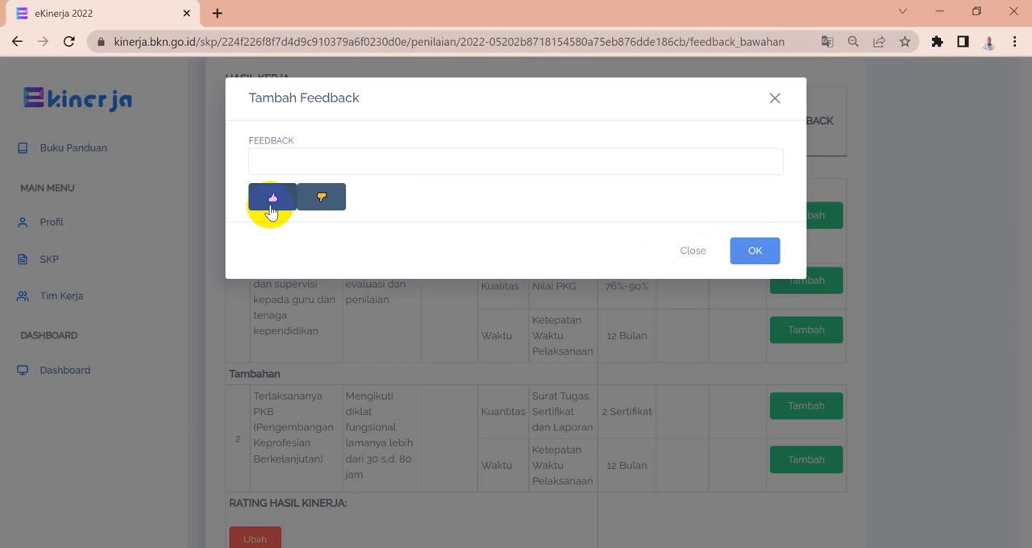
pyautogui.click(269, 160)
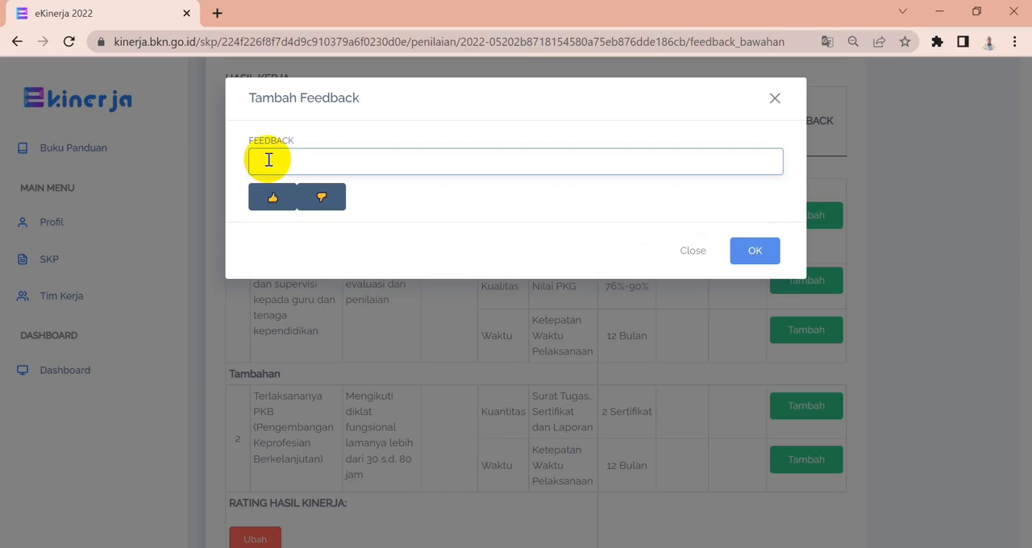
pyautogui.write('Perhatikan lagi tenr')
pyautogui.write('an')
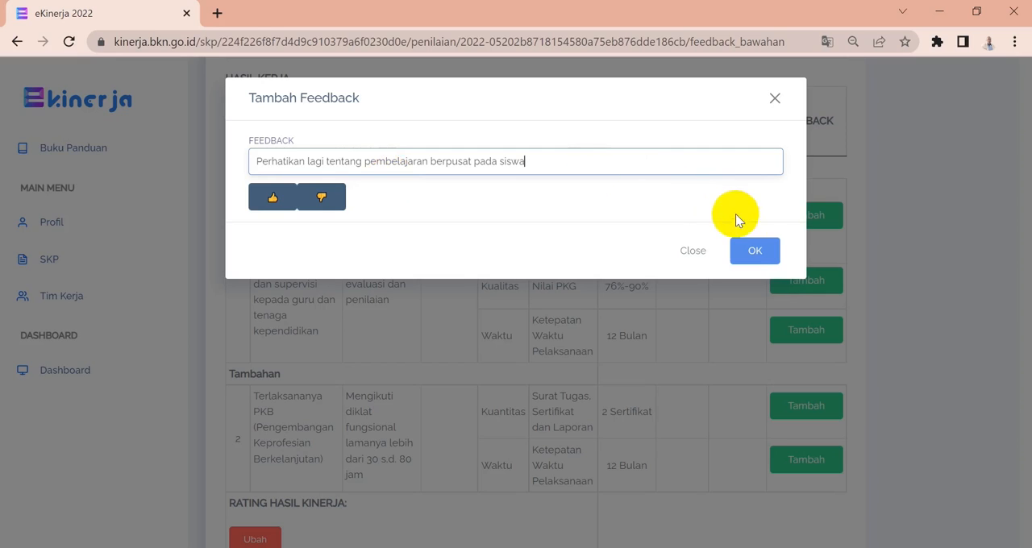
pyautogui.click(753, 253)
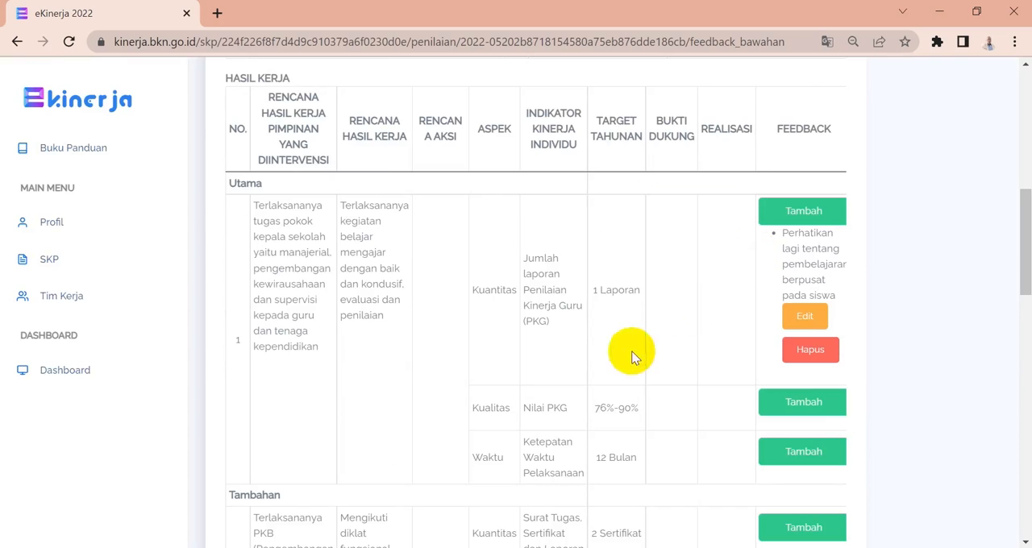
# Add thumbs-up feedback to the Kuantitas indicator of the additional PKB work result.
pyautogui.moveTo(1026, 224); pyautogui.dragTo(1026, 270)
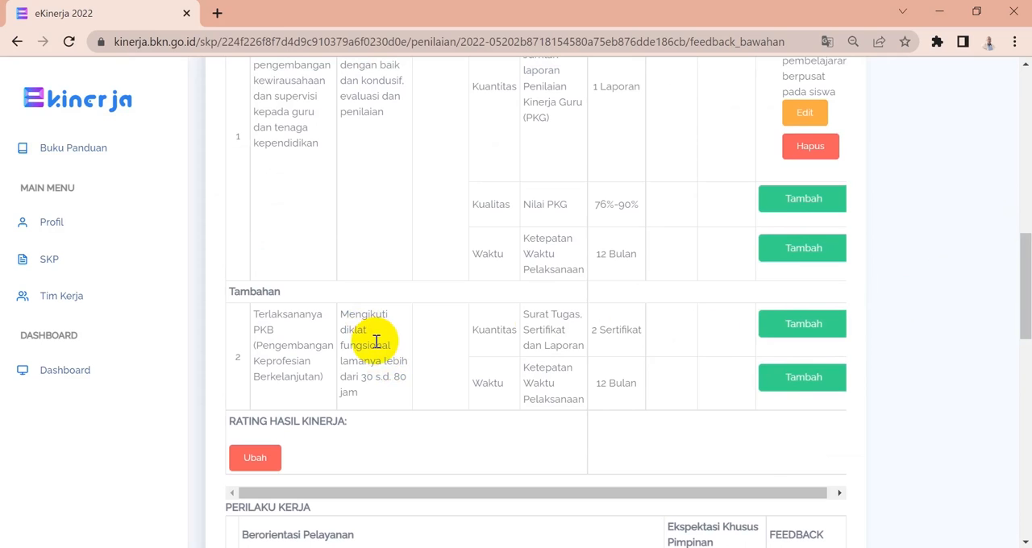
pyautogui.click(794, 325)
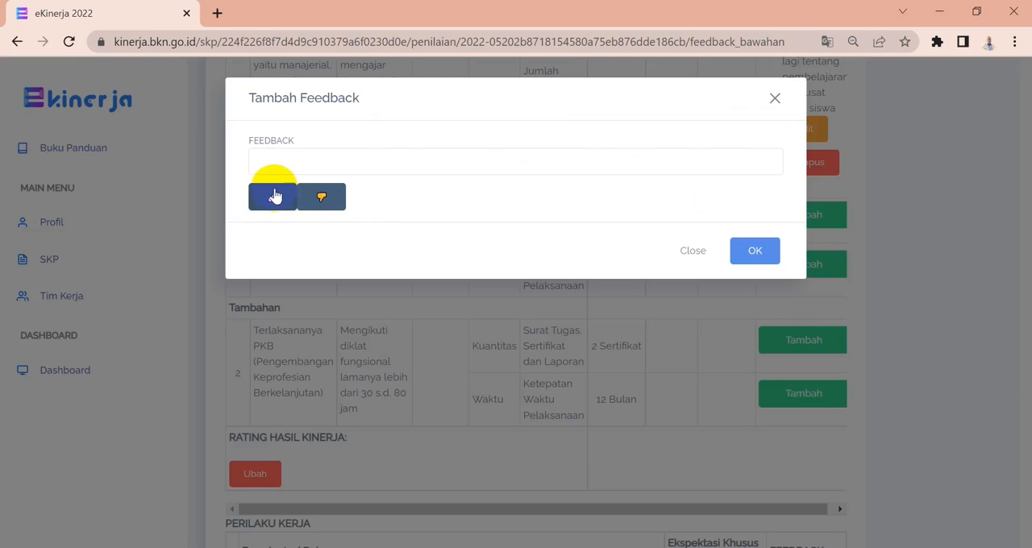
pyautogui.click(275, 200)
pyautogui.click(744, 250)
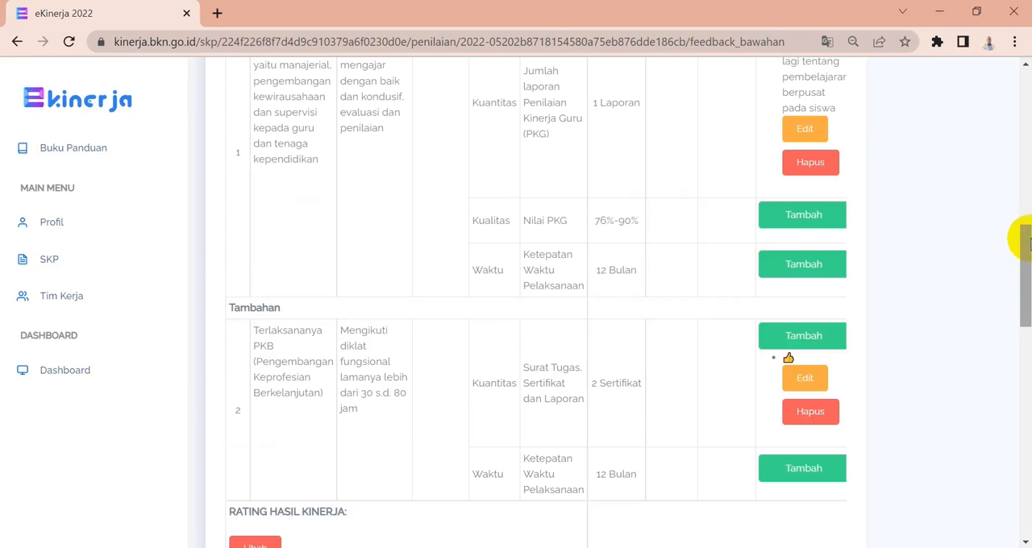
# Add thumbs-up feedback to the Berorientasi Pelayanan work behaviour.
pyautogui.moveTo(1027, 248); pyautogui.dragTo(1015, 329)
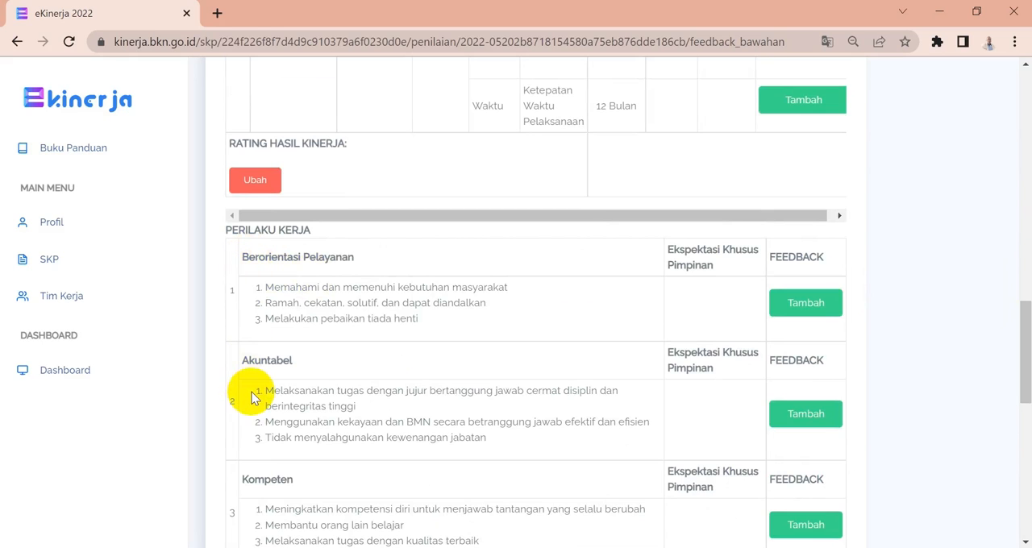
pyautogui.moveTo(1026, 394)
pyautogui.mouseDown()
pyautogui.moveTo(1028, 510)
pyautogui.moveTo(1022, 407)
pyautogui.mouseUp()
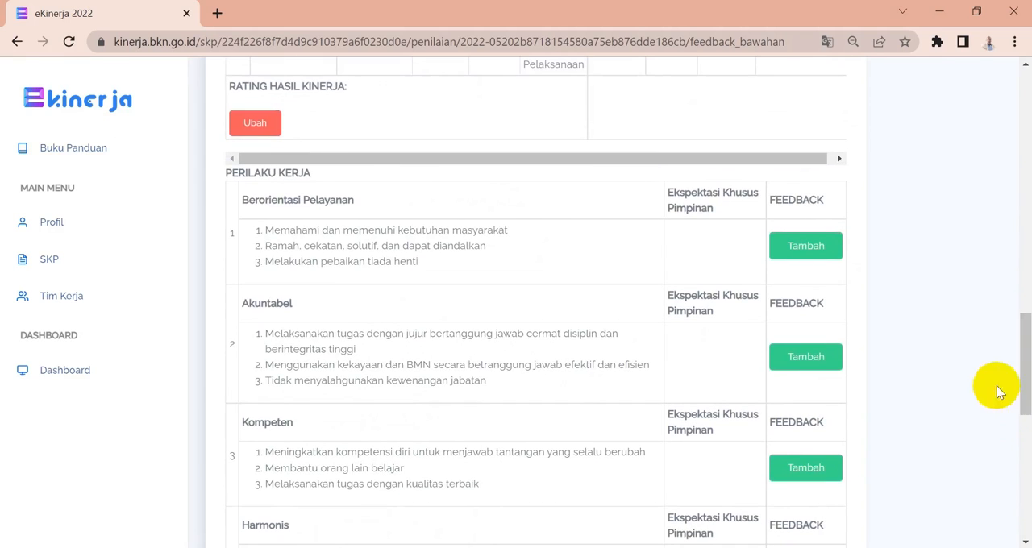
pyautogui.click(811, 251)
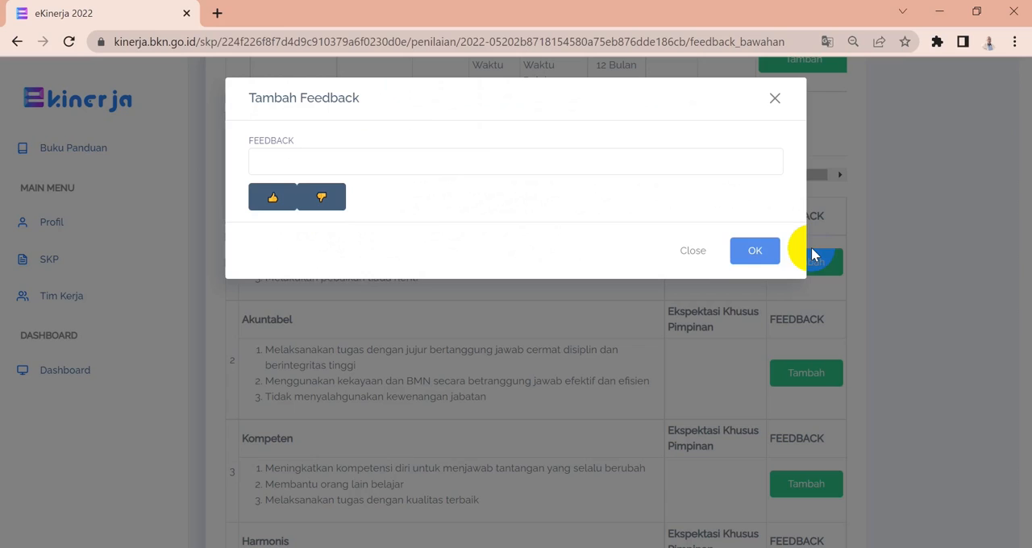
pyautogui.click(277, 198)
pyautogui.click(757, 250)
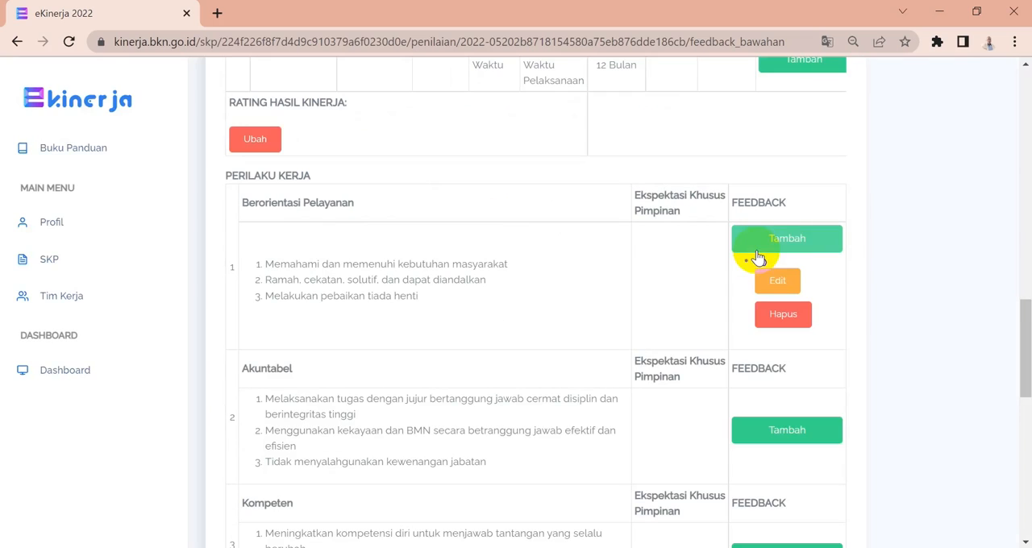
# Add thumbs-up feedback to the Akuntabel work behaviour.
pyautogui.click(773, 432)
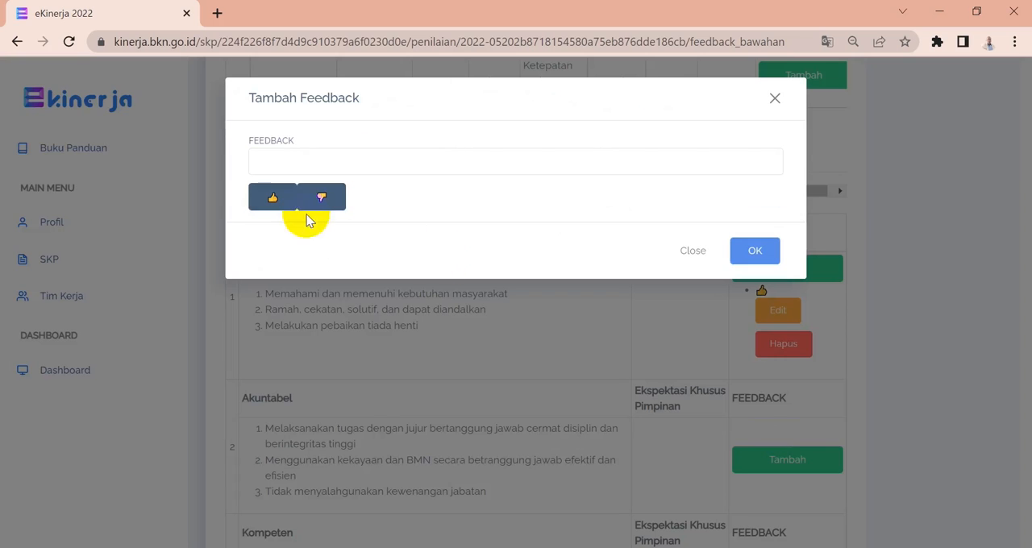
pyautogui.click(272, 198)
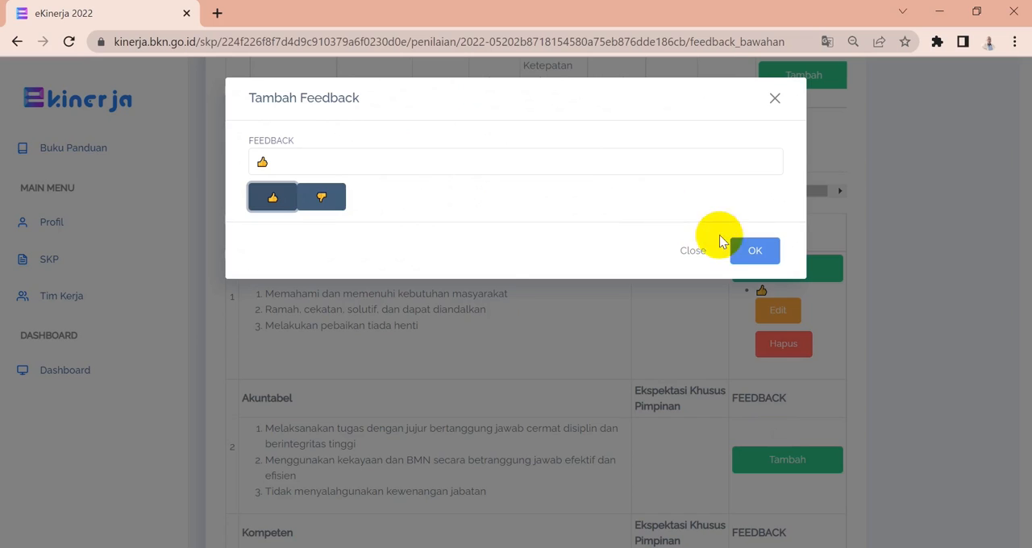
pyautogui.click(742, 251)
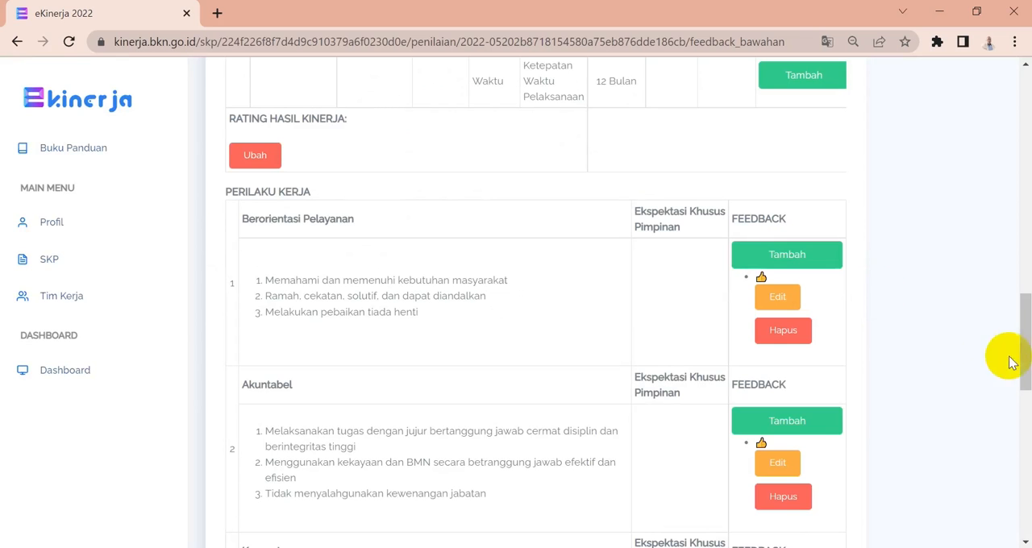
# Add thumbs-up feedback to the Kompeten work behaviour.
pyautogui.moveTo(1021, 357); pyautogui.dragTo(1021, 410)
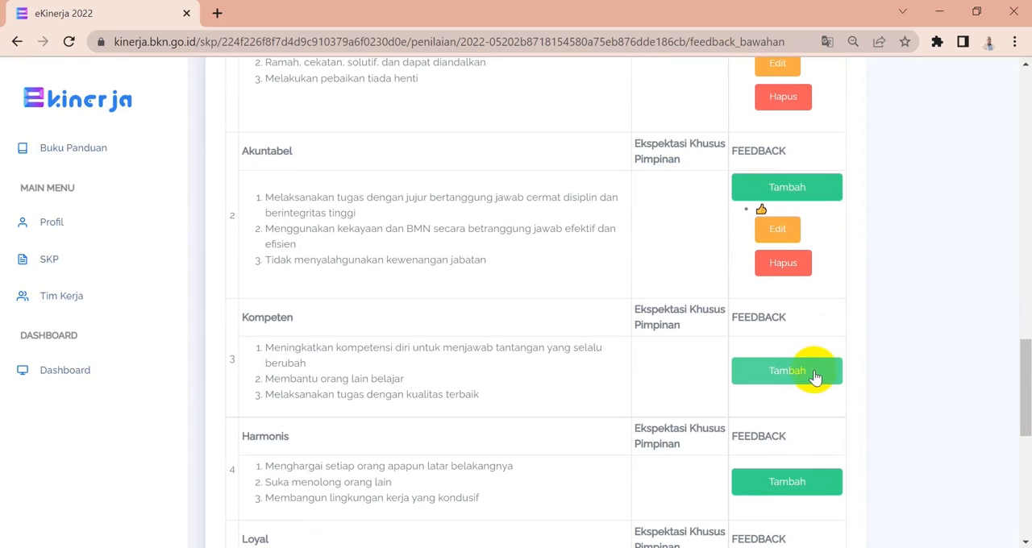
pyautogui.click(743, 373)
pyautogui.click(274, 202)
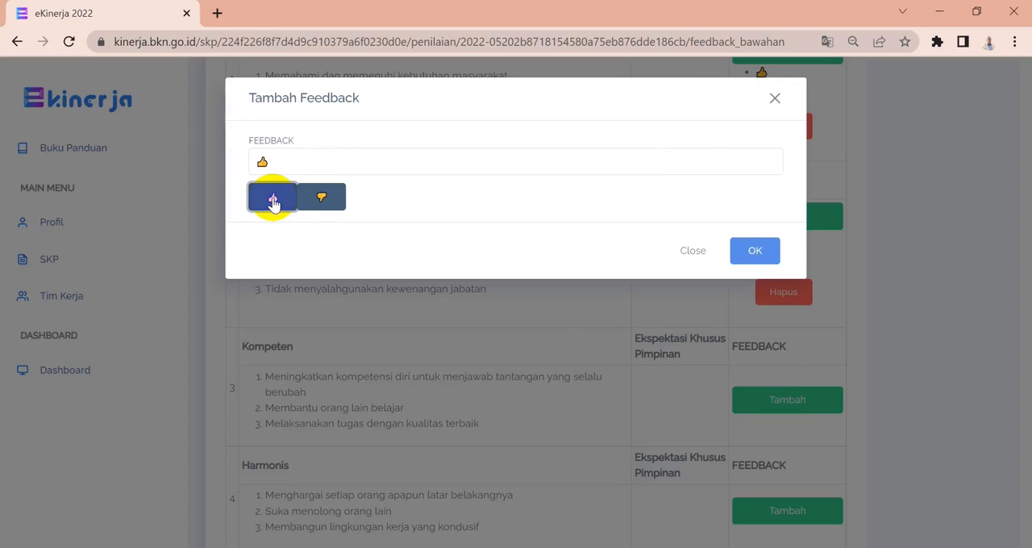
pyautogui.click(750, 249)
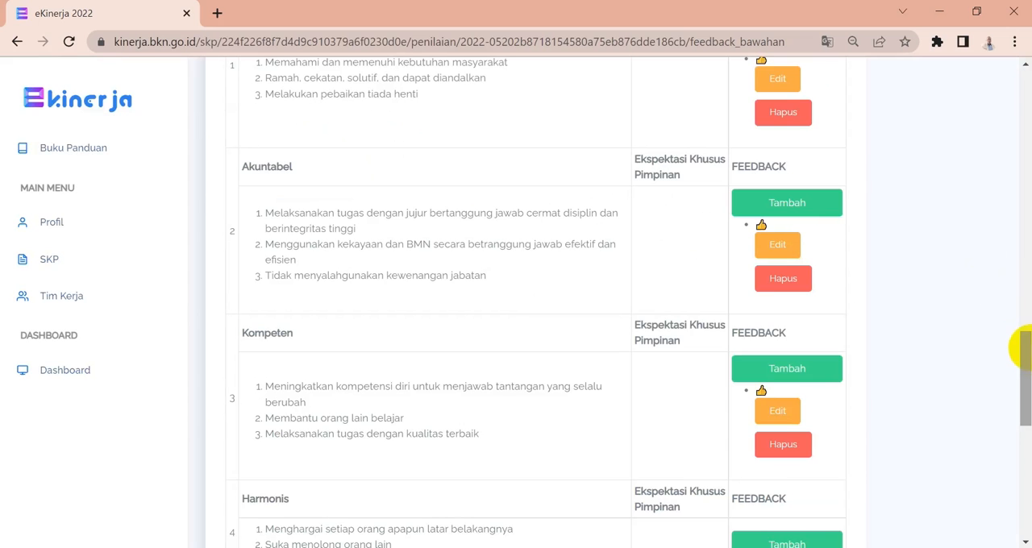
pyautogui.moveTo(1021, 345); pyautogui.dragTo(1022, 260)
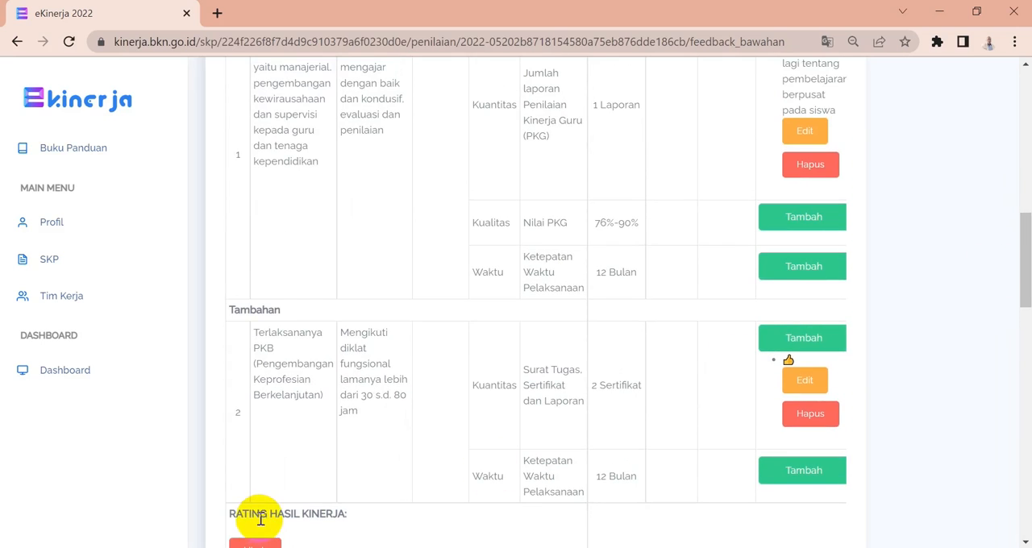
# Set the Rating Hasil Kerja to SESUAI EKSPEKTASI.
pyautogui.moveTo(1024, 300)
pyautogui.mouseDown()
pyautogui.moveTo(1025, 288)
pyautogui.moveTo(1017, 309)
pyautogui.mouseUp()
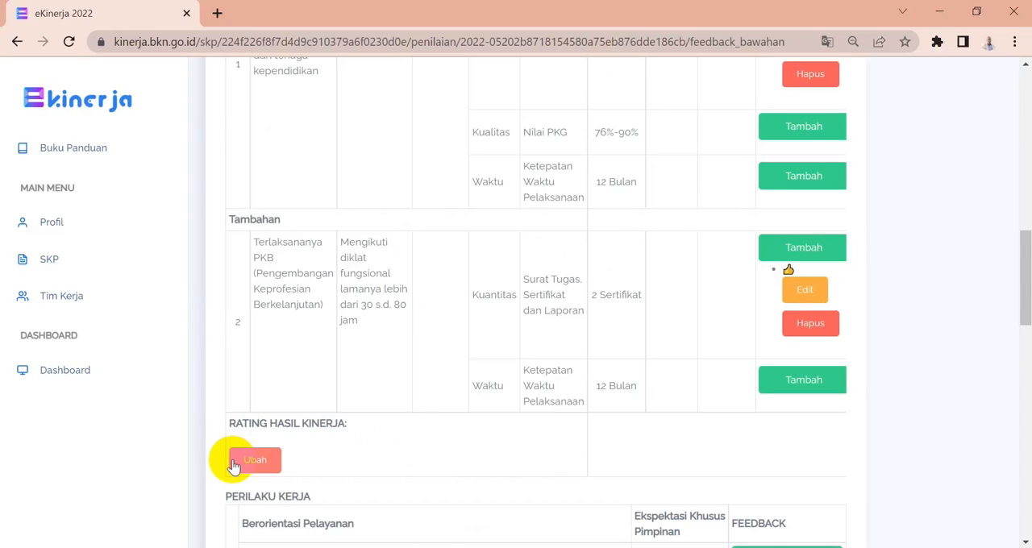
pyautogui.click(233, 467)
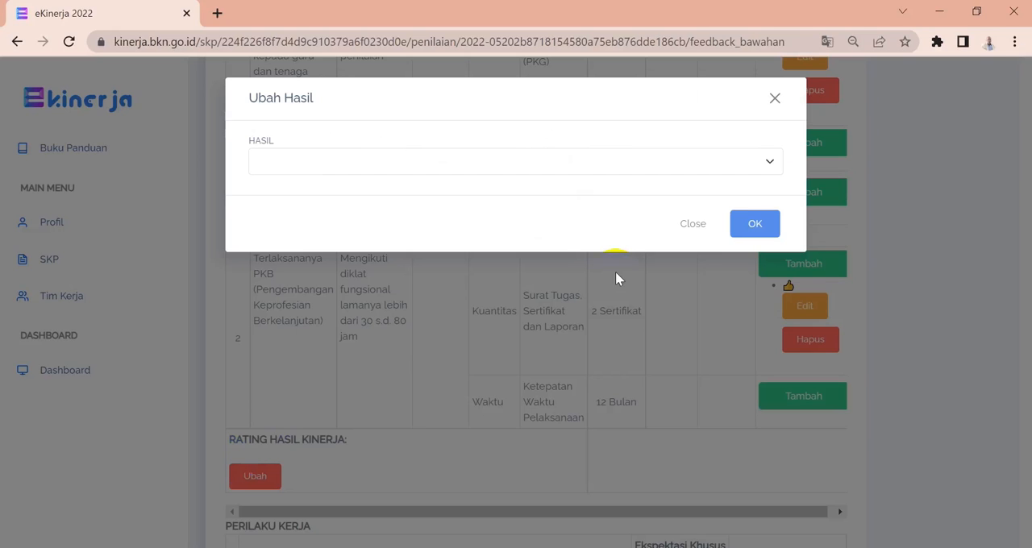
pyautogui.click(769, 166)
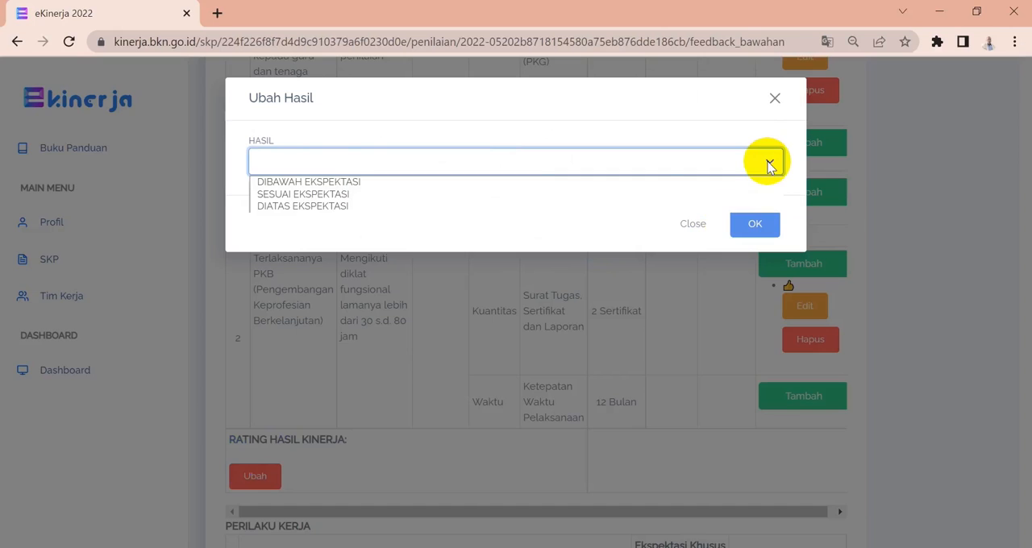
pyautogui.click(411, 195)
pyautogui.click(745, 225)
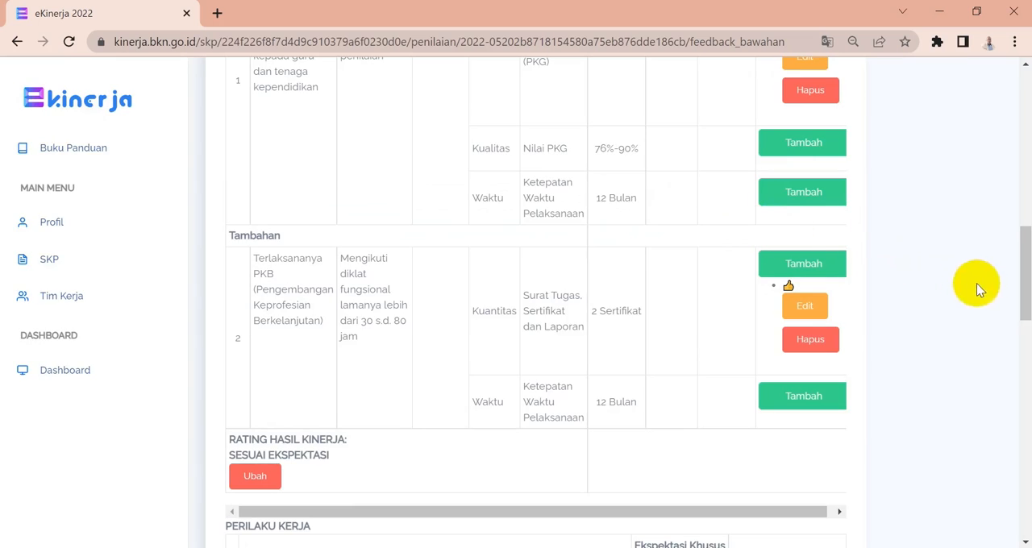
# Set the Predikat Perilaku Kerja to SESUAI EKSPEKTASI.
pyautogui.moveTo(1023, 306); pyautogui.dragTo(1024, 508)
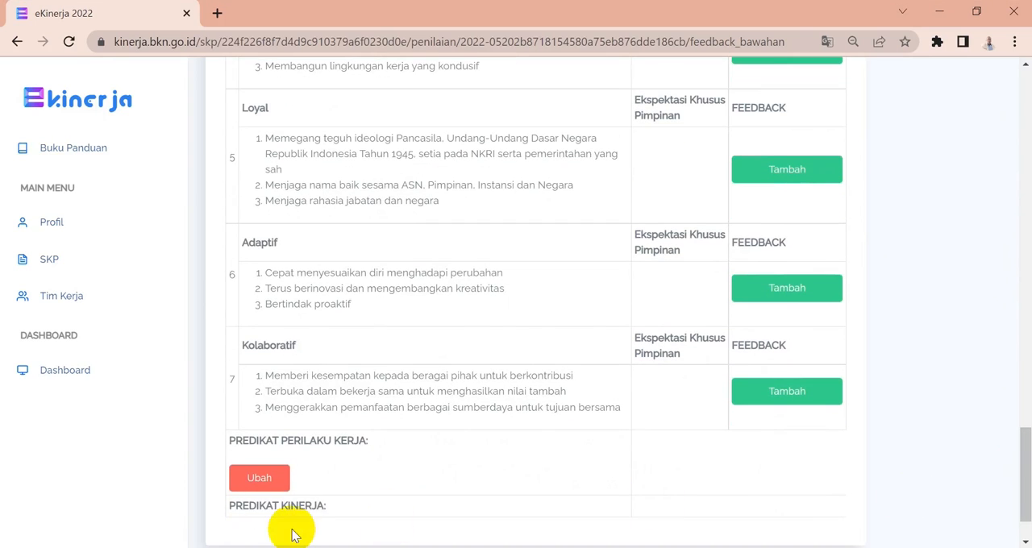
pyautogui.click(237, 484)
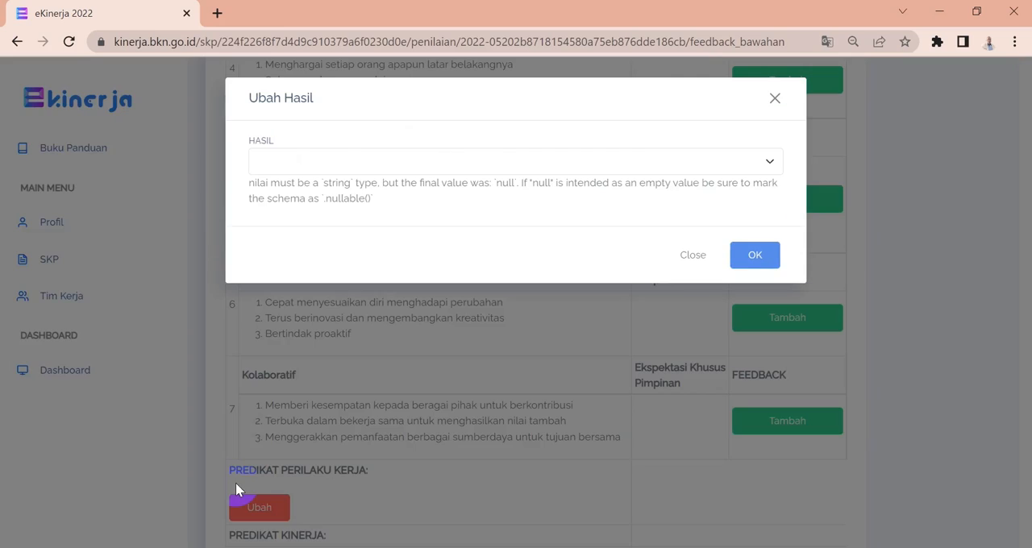
pyautogui.click(765, 165)
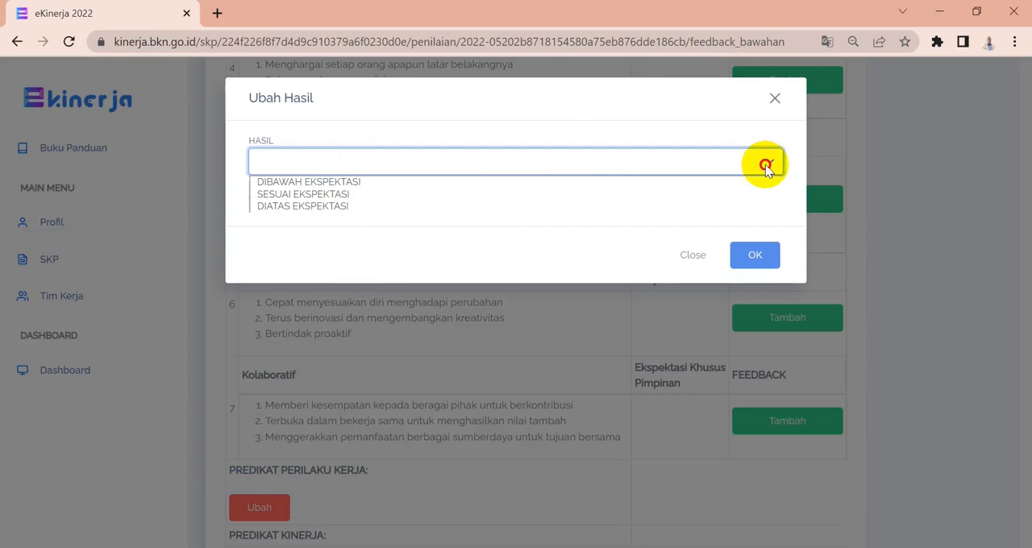
pyautogui.click(369, 194)
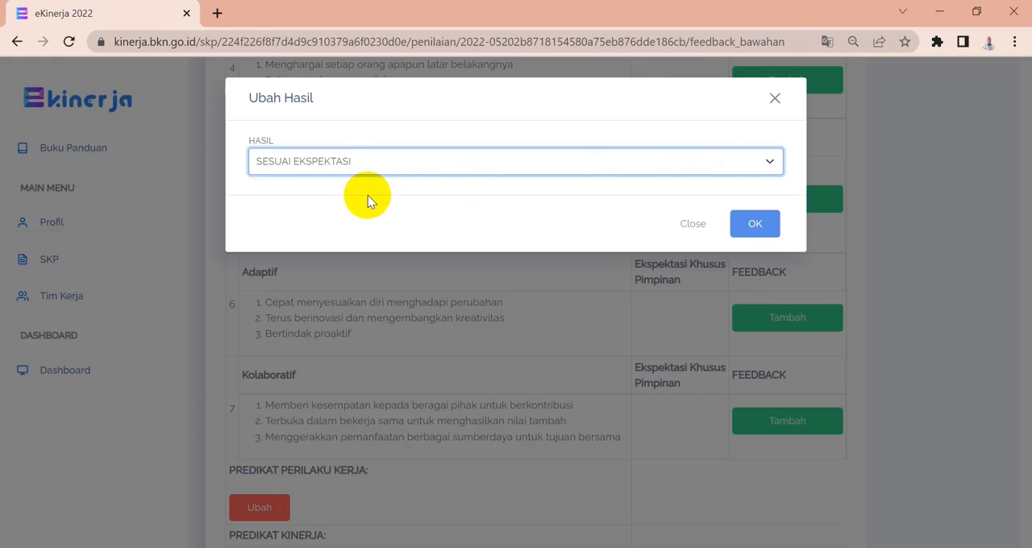
pyautogui.click(754, 225)
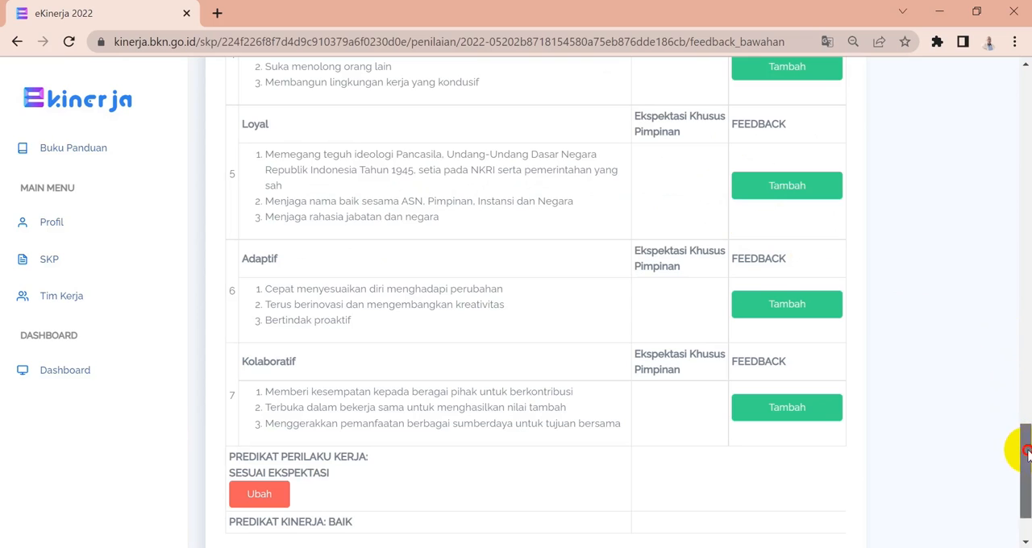
# Open the printable version of the feedback form and review its work results and behaviours.
pyautogui.moveTo(1024, 433); pyautogui.dragTo(1004, 109)
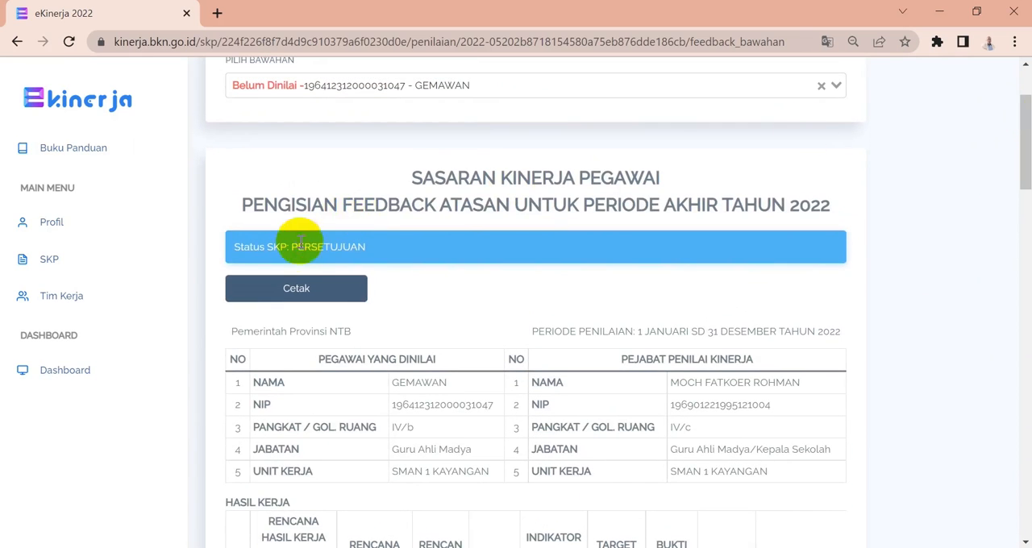
pyautogui.click(281, 297)
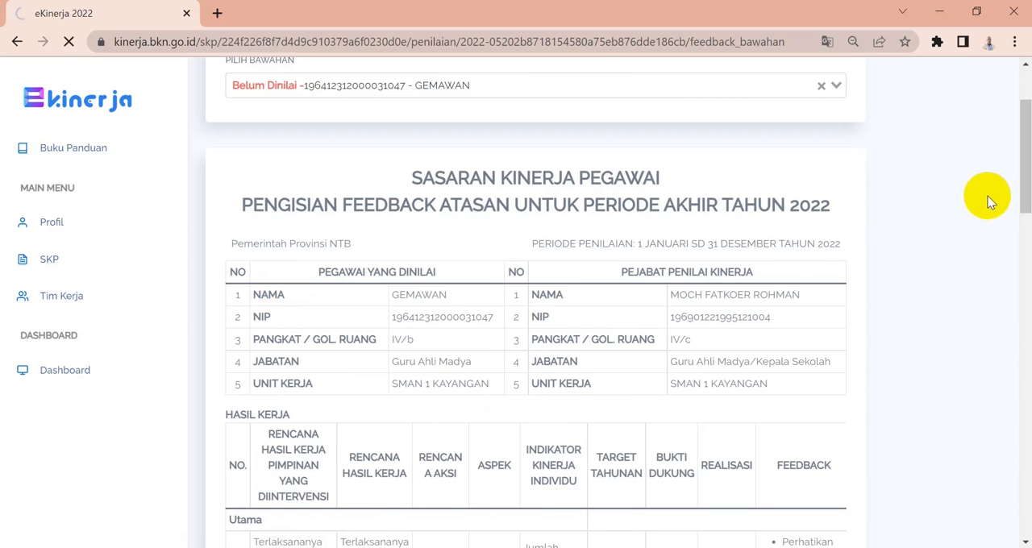
pyautogui.moveTo(1024, 162); pyautogui.dragTo(1018, 220)
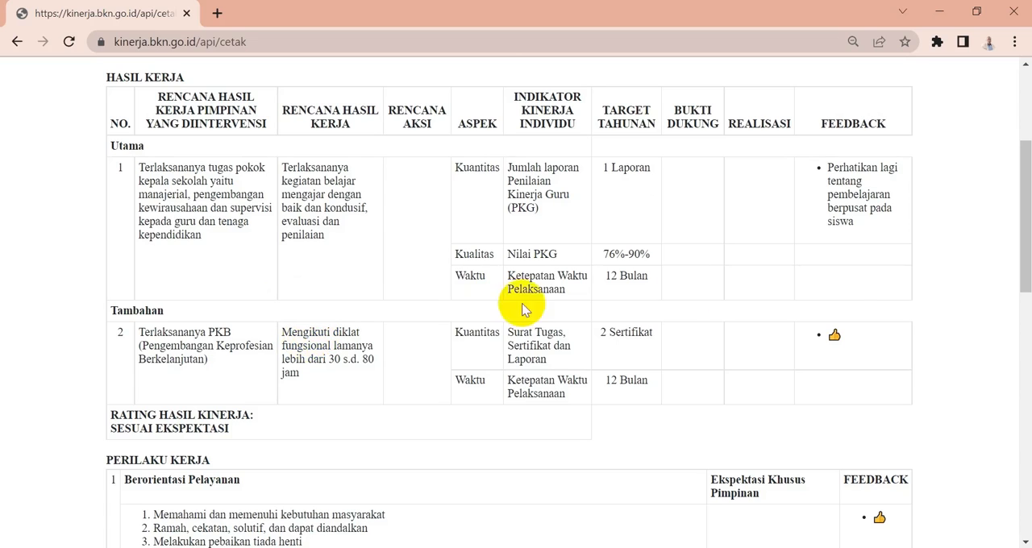
pyautogui.moveTo(1014, 282); pyautogui.dragTo(1026, 345)
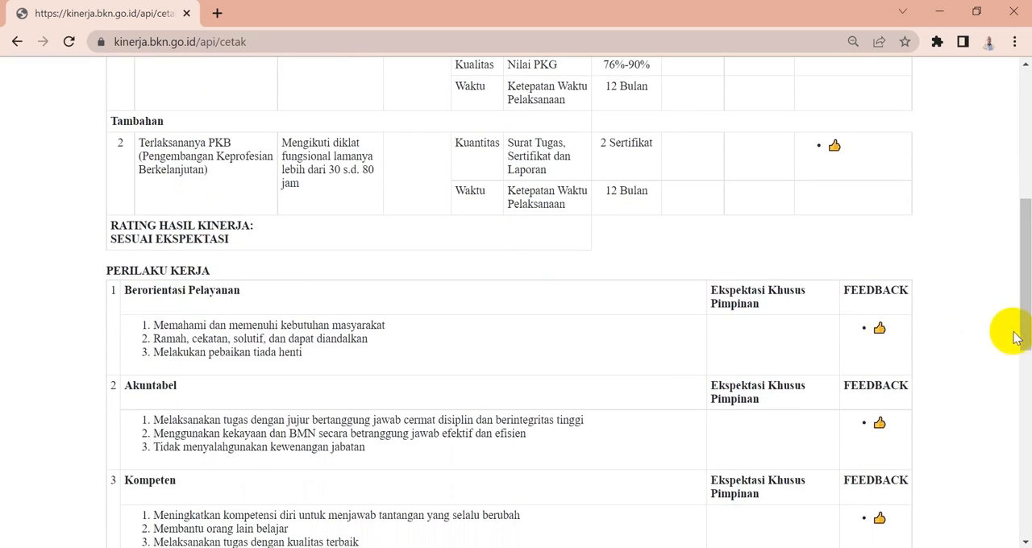
pyautogui.moveTo(1025, 339); pyautogui.dragTo(1025, 472)
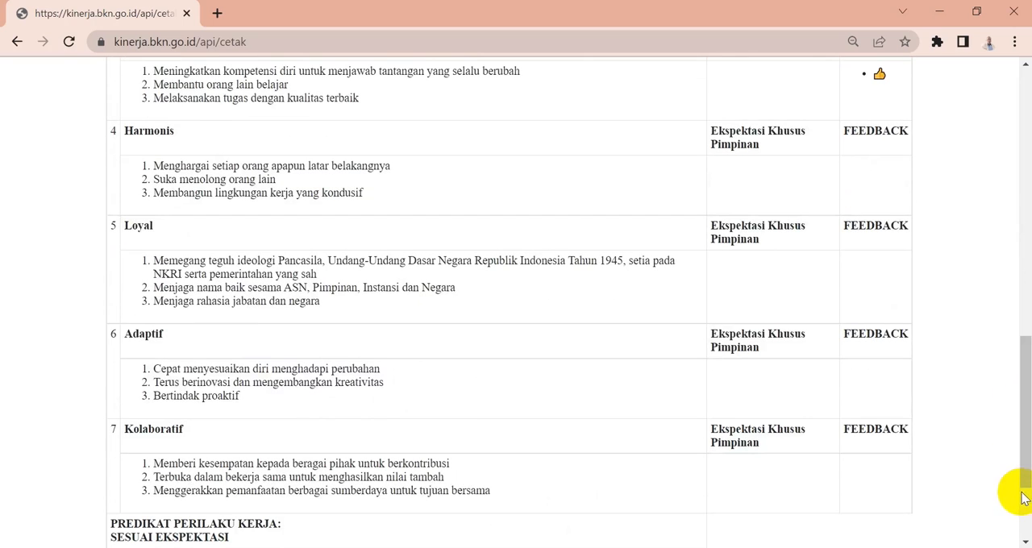
pyautogui.moveTo(1016, 459)
pyautogui.mouseDown()
pyautogui.moveTo(1021, 532)
pyautogui.moveTo(954, 460)
pyautogui.mouseUp()
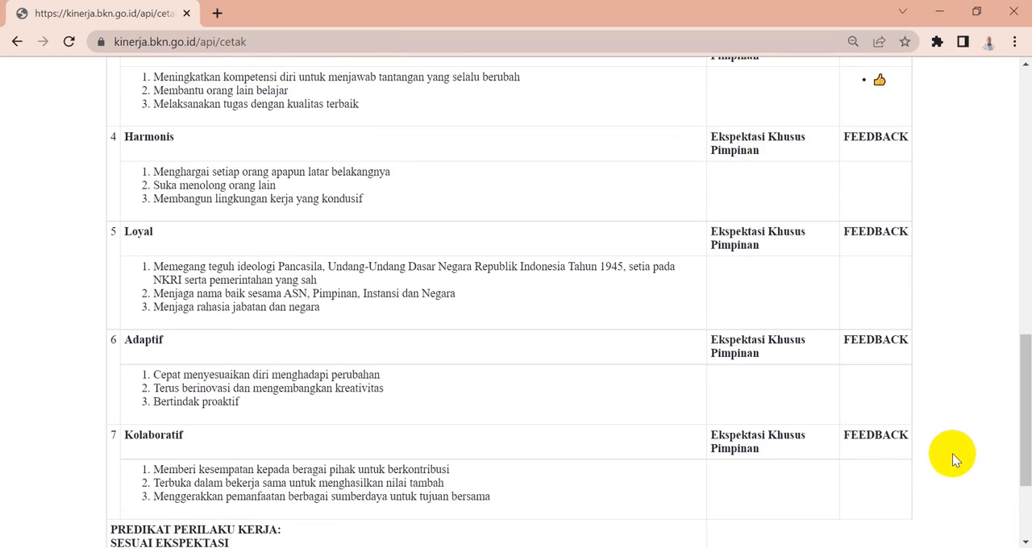
# Save the printable form as a PDF in the Dokumen folder, named Penilaian followed by the employee's name.
pyautogui.hotkey('ctrl', 'p')
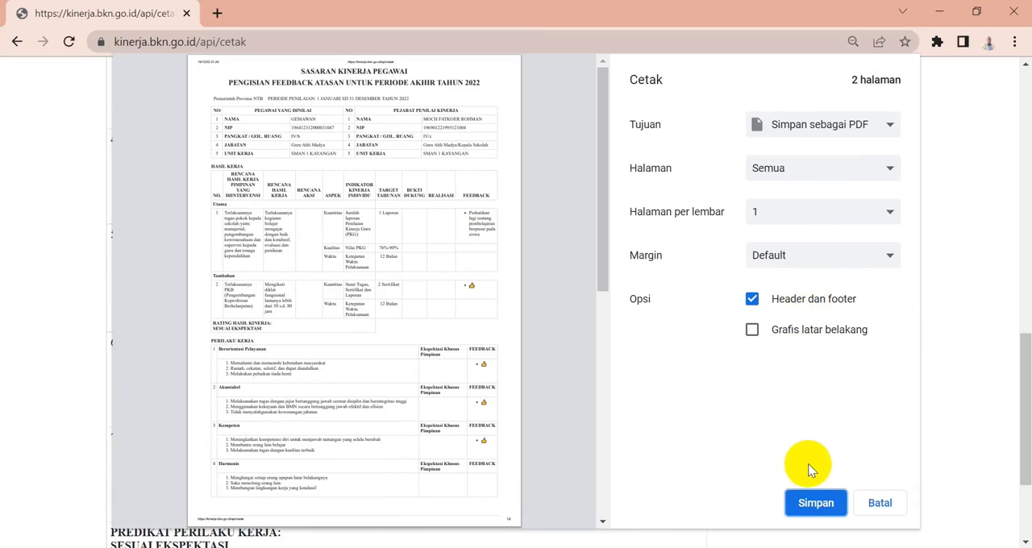
pyautogui.click(815, 503)
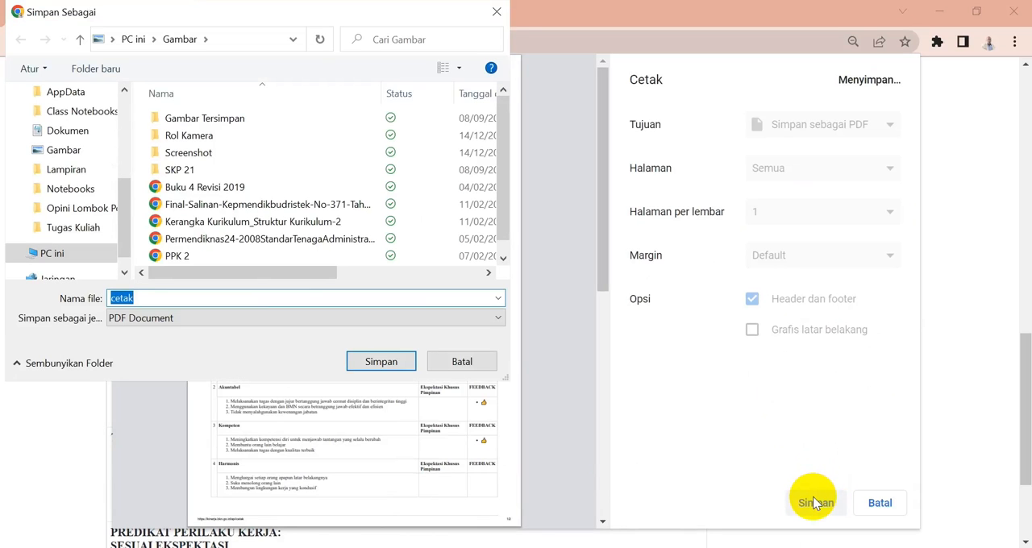
pyautogui.click(79, 135)
pyautogui.doubleClick(199, 291)
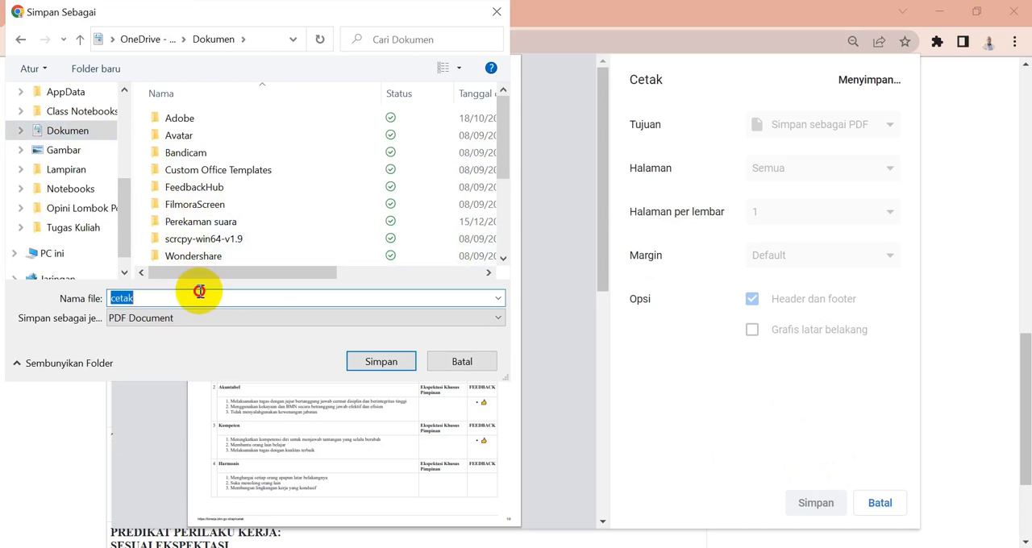
pyautogui.write('P')
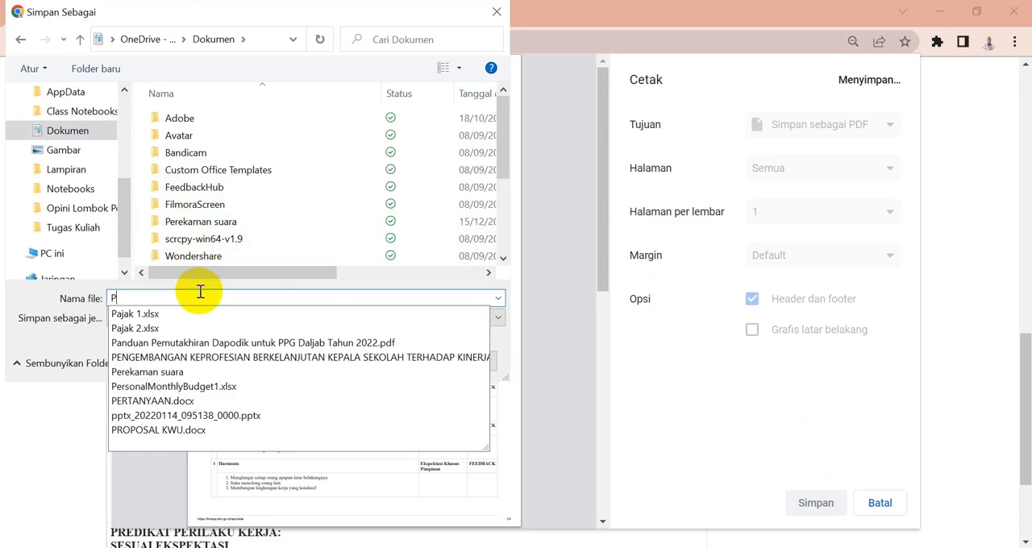
pyautogui.write('enilaian')
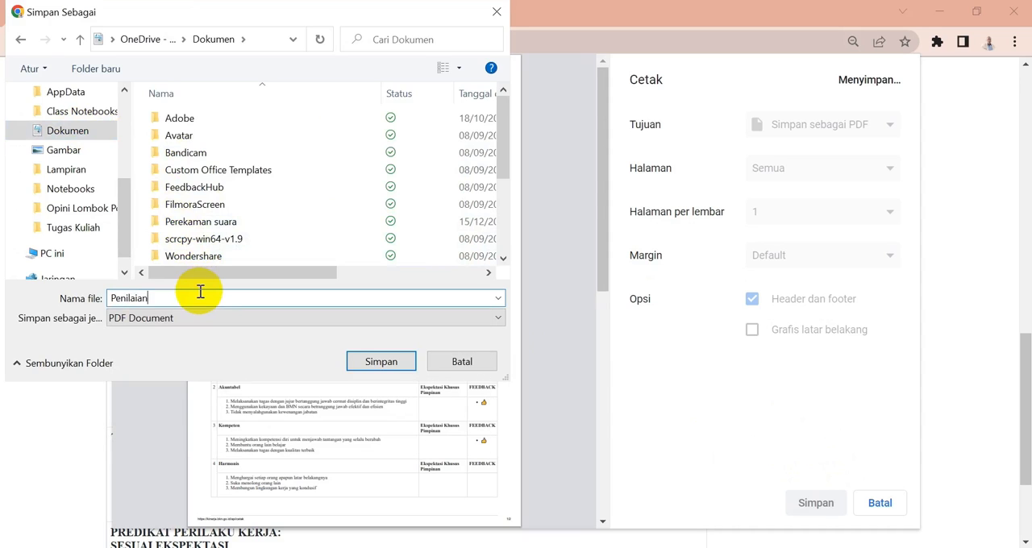
pyautogui.write(' Gema')
pyautogui.click(375, 361)
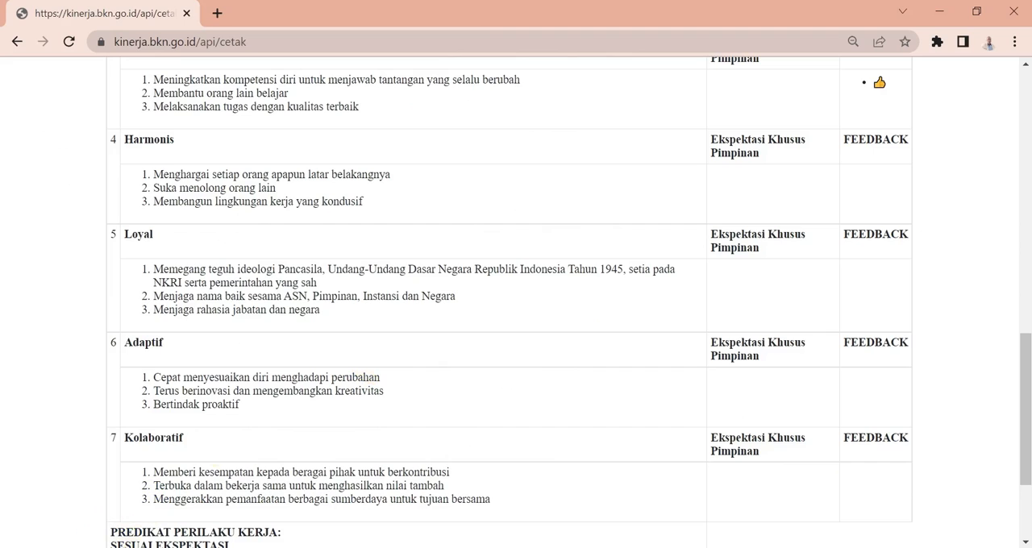
# Switch to the Dokumen folder window and search it for Penilaian.
pyautogui.moveTo(139, 547)
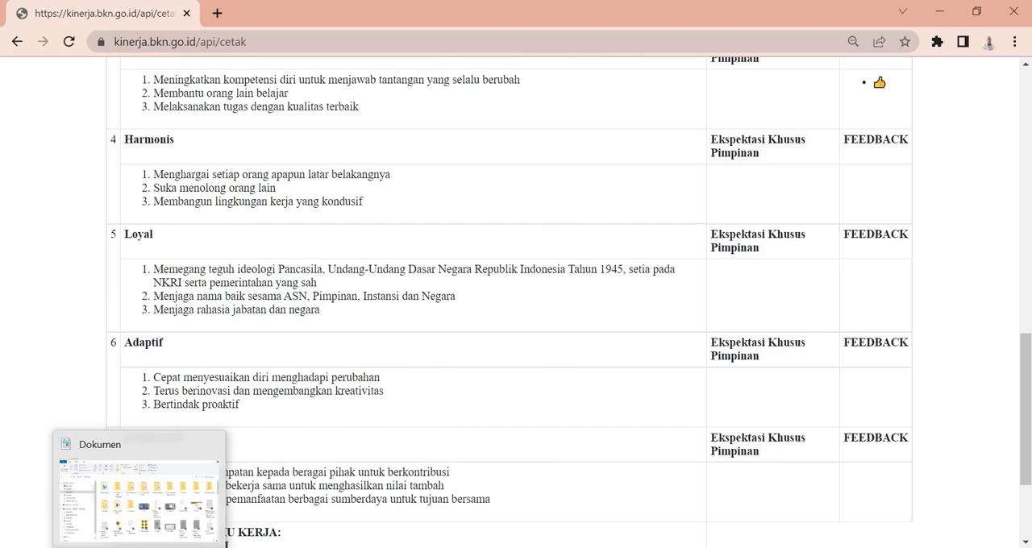
pyautogui.click(146, 514)
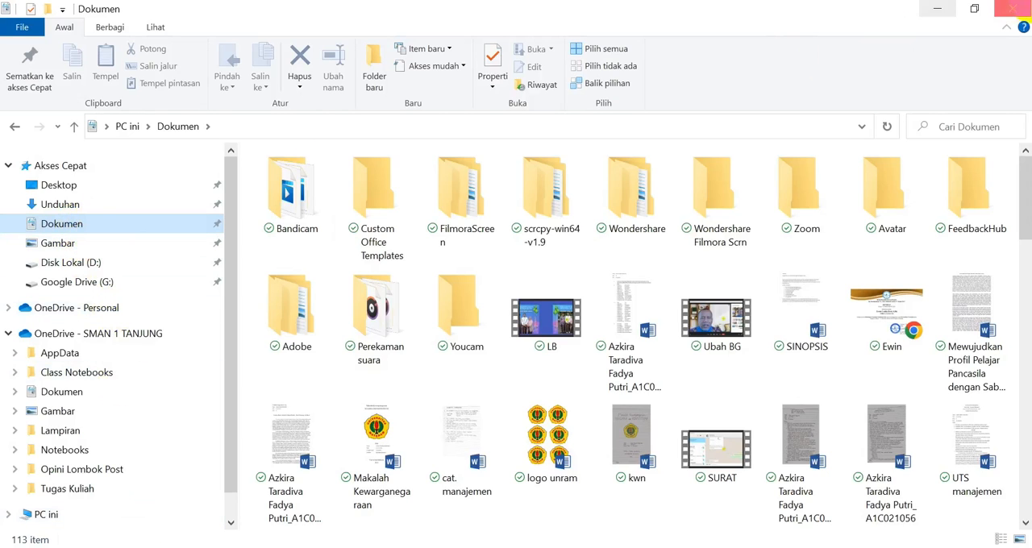
pyautogui.click(990, 135)
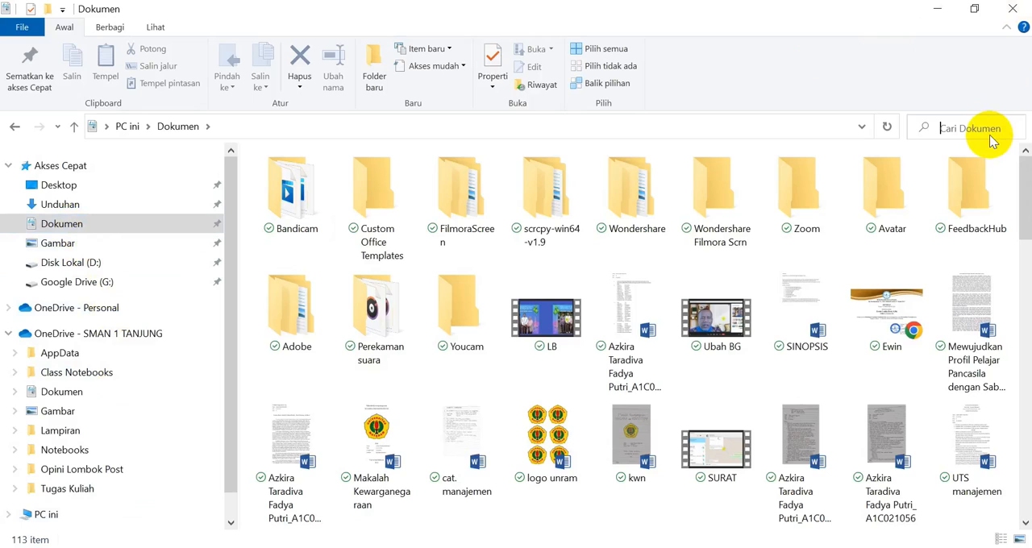
pyautogui.write('Pe')
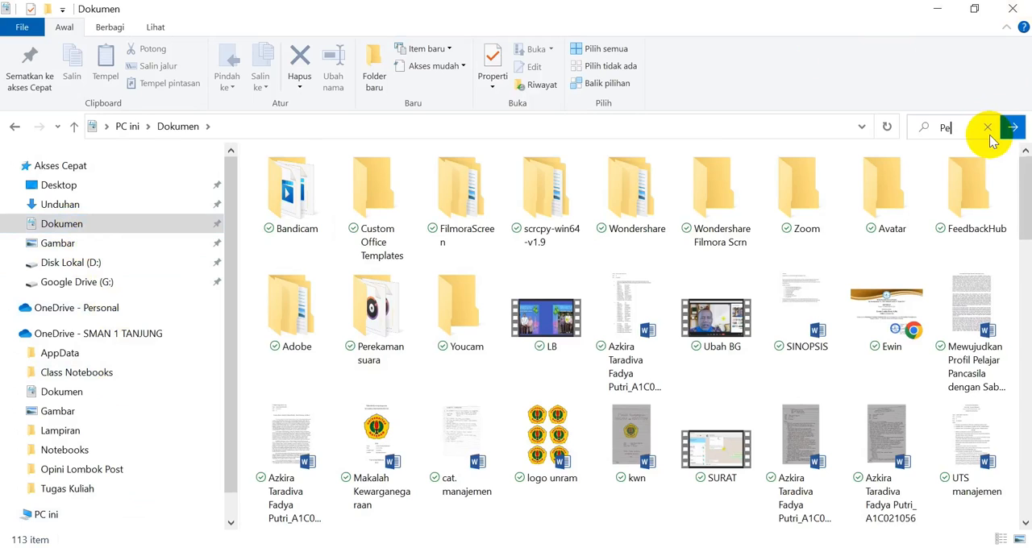
pyautogui.write('nialai')
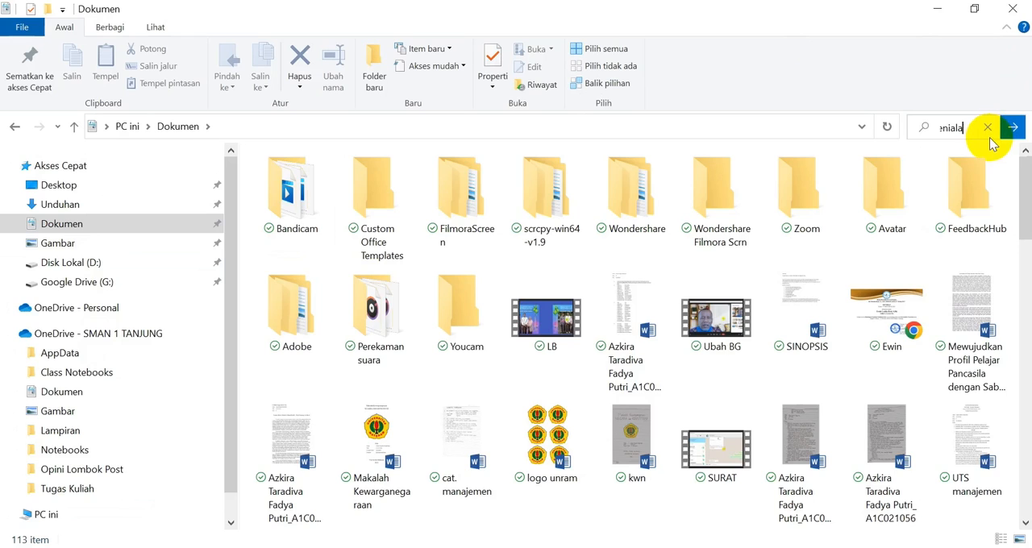
pyautogui.click(989, 136)
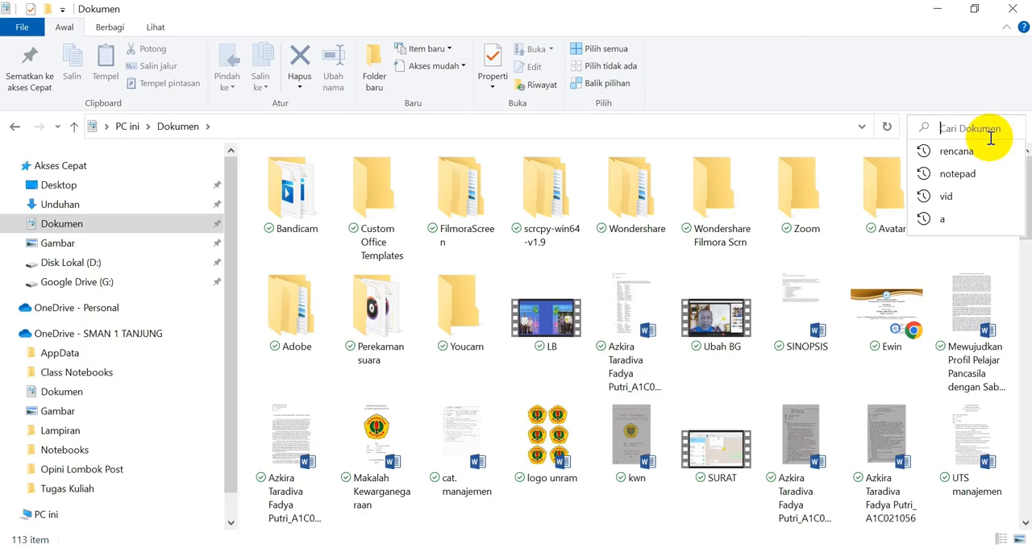
pyautogui.write('Penilaian')
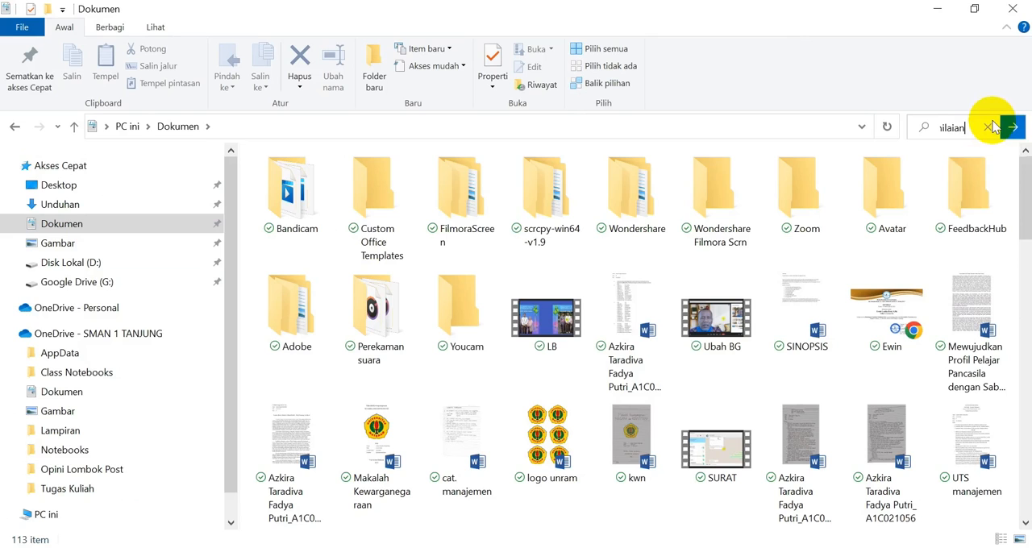
pyautogui.press('Return')
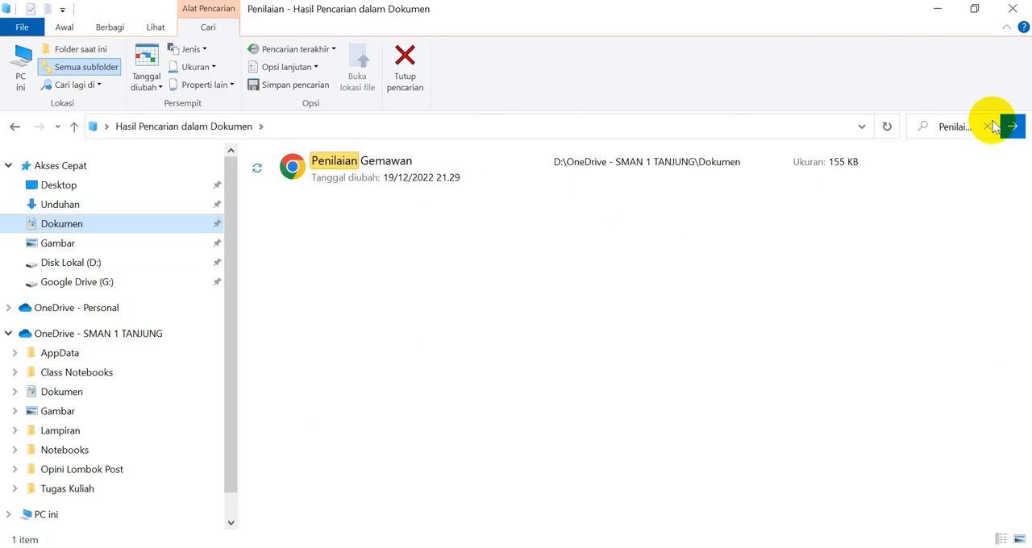
# Open the saved Penilaian PDF and scroll through its two pages.
pyautogui.click(360, 161)
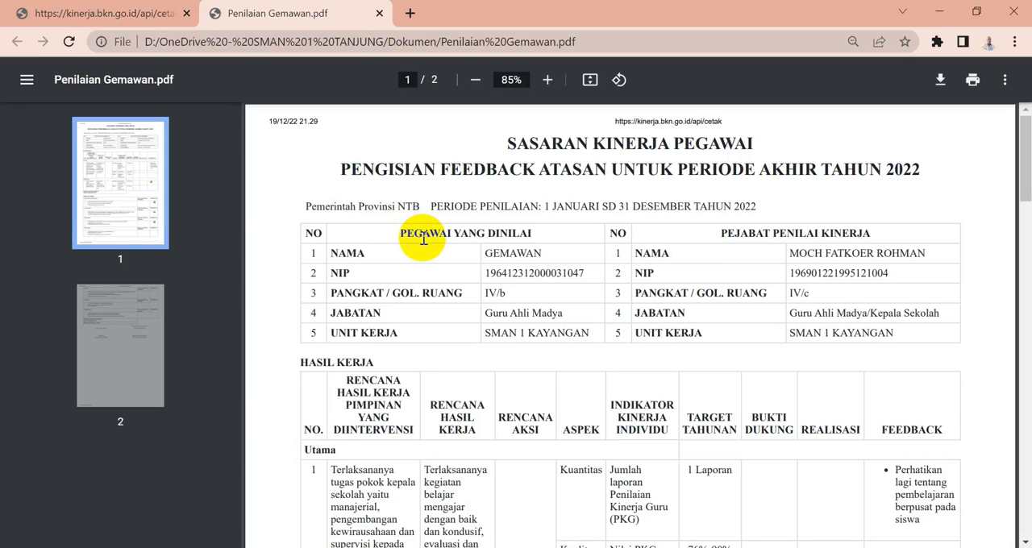
pyautogui.moveTo(1021, 157)
pyautogui.mouseDown()
pyautogui.moveTo(1025, 453)
pyautogui.moveTo(1023, 397)
pyautogui.mouseUp()
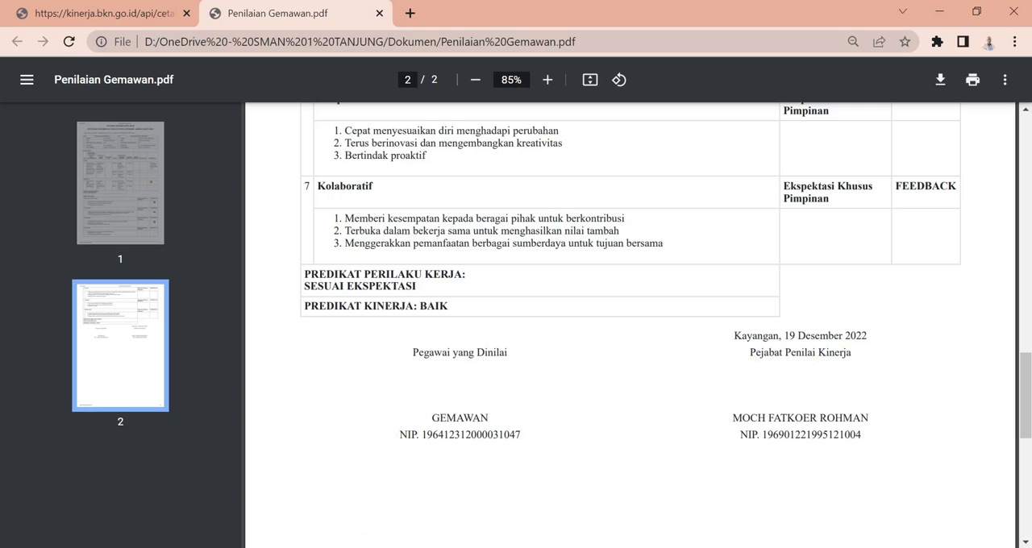
pyautogui.click(427, 496)
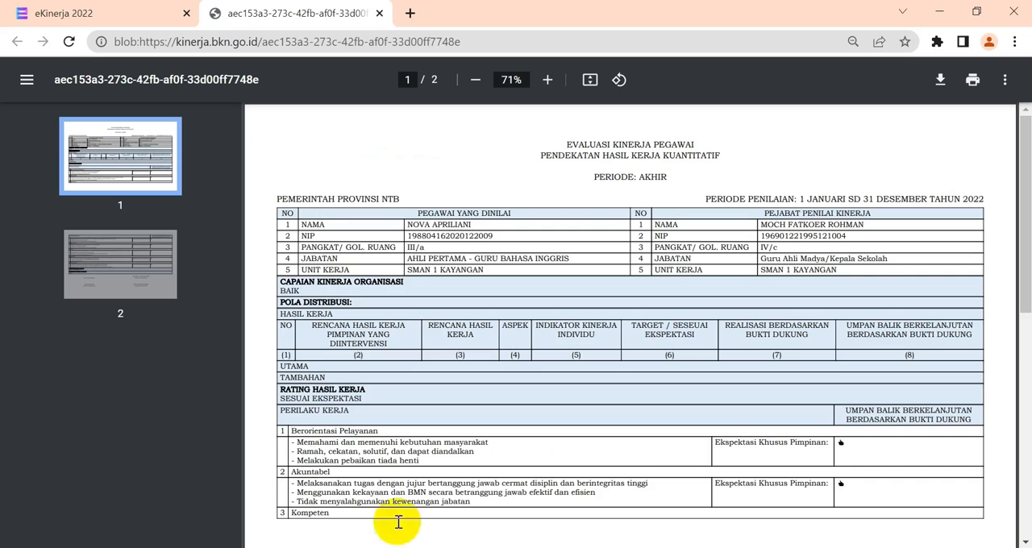
# Close the extra PDF tab and the Cetak Penilaian SKP dialog.
pyautogui.click(379, 14)
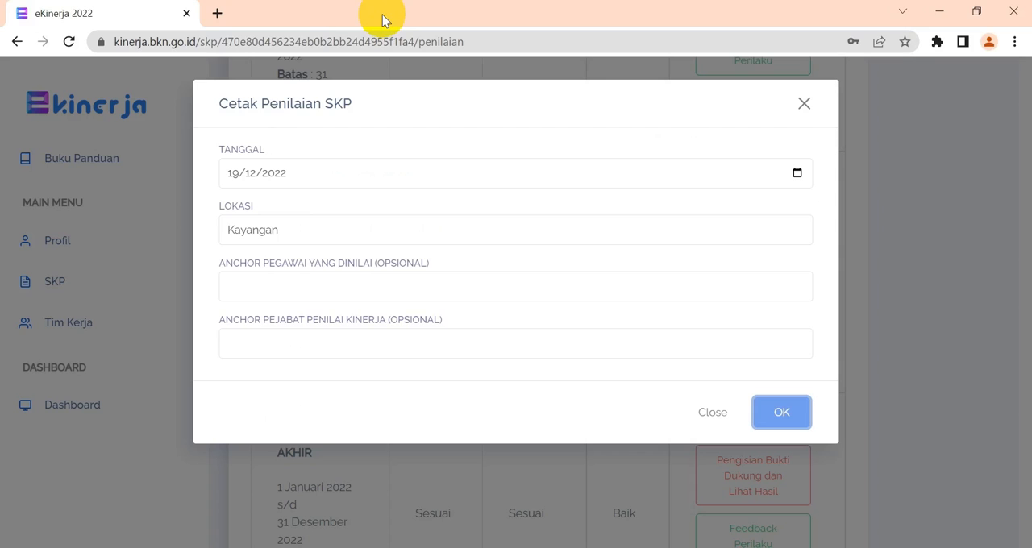
pyautogui.click(804, 104)
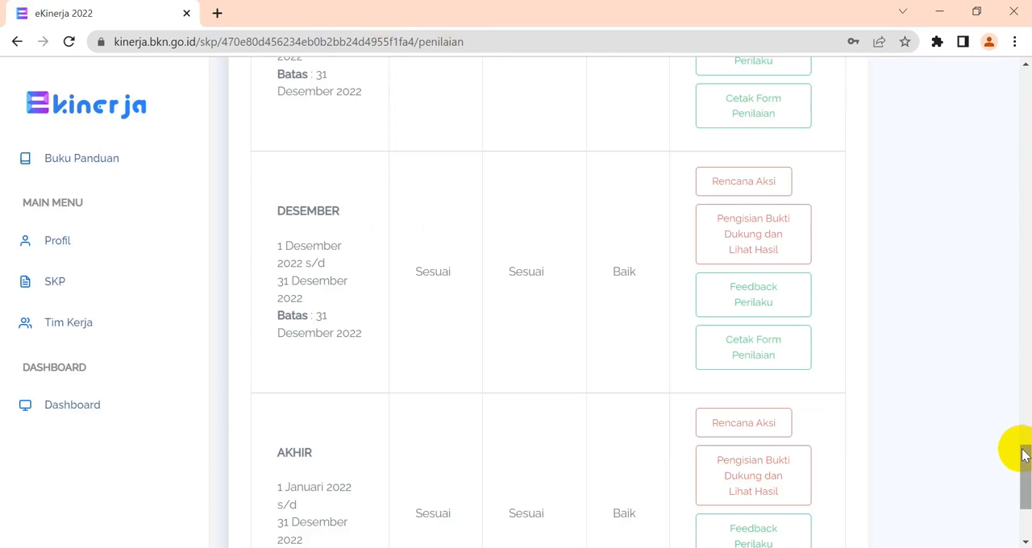
pyautogui.moveTo(1024, 457); pyautogui.dragTo(1021, 207)
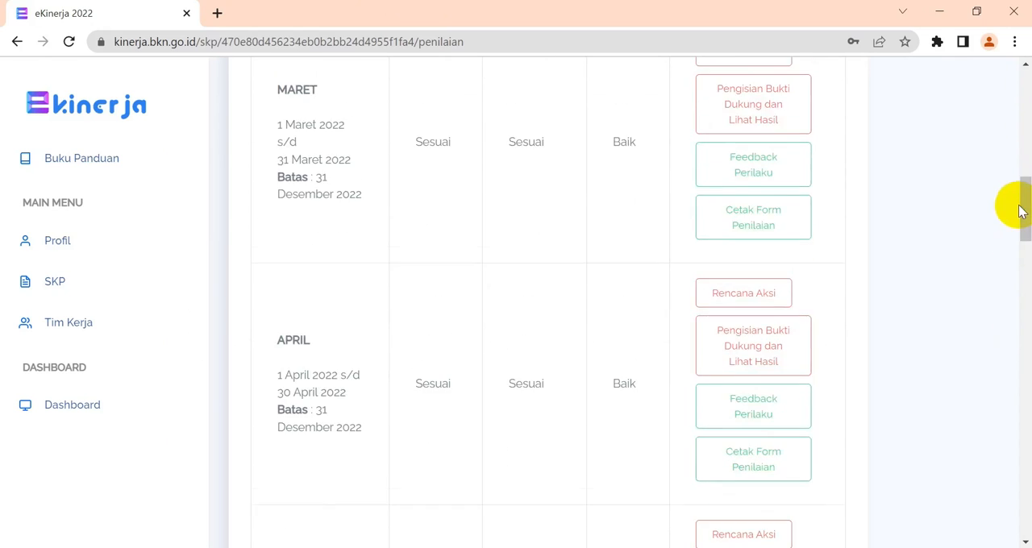
# Go back to the SKP list and open the Penilaian page of your own 2022 SKP.
pyautogui.click(60, 287)
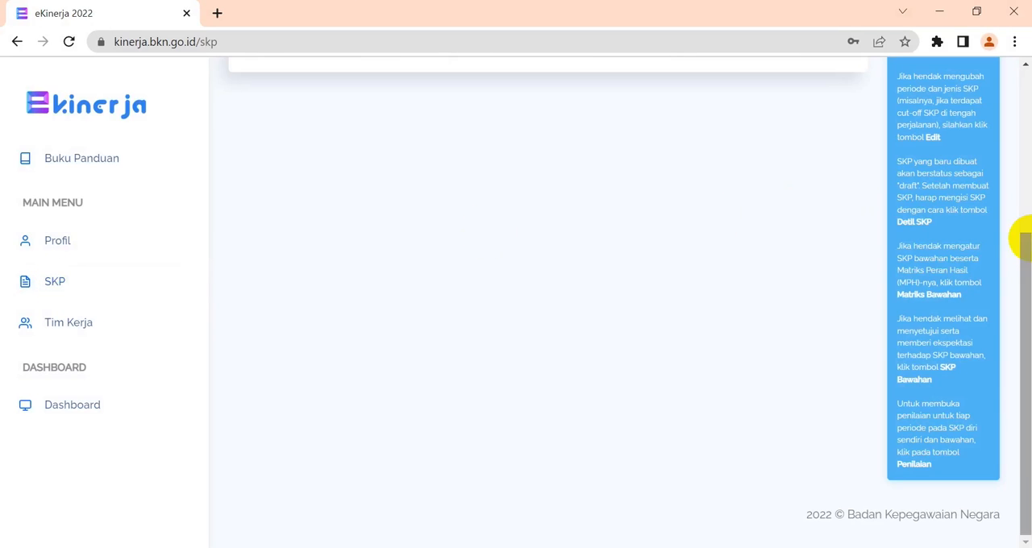
pyautogui.moveTo(1018, 253); pyautogui.dragTo(1021, 49)
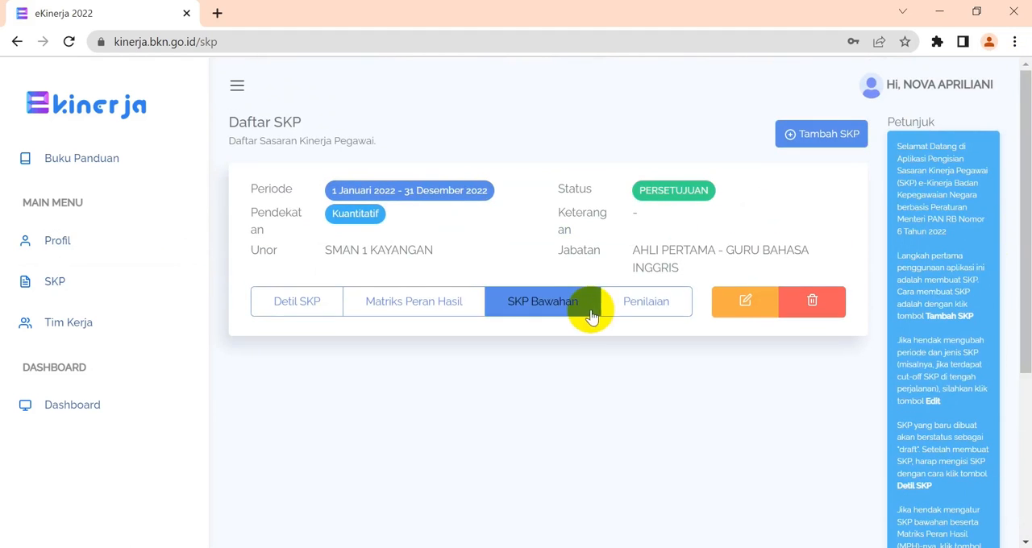
pyautogui.click(646, 299)
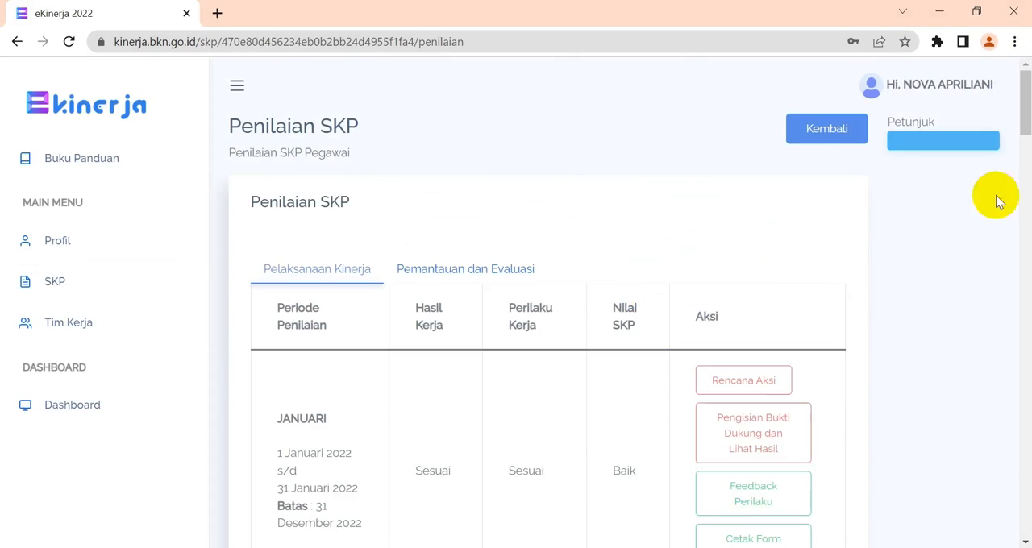
# Print the evaluation form for the AKHIR period, keeping the dialog's date and location as given.
pyautogui.moveTo(1024, 117); pyautogui.dragTo(1026, 516)
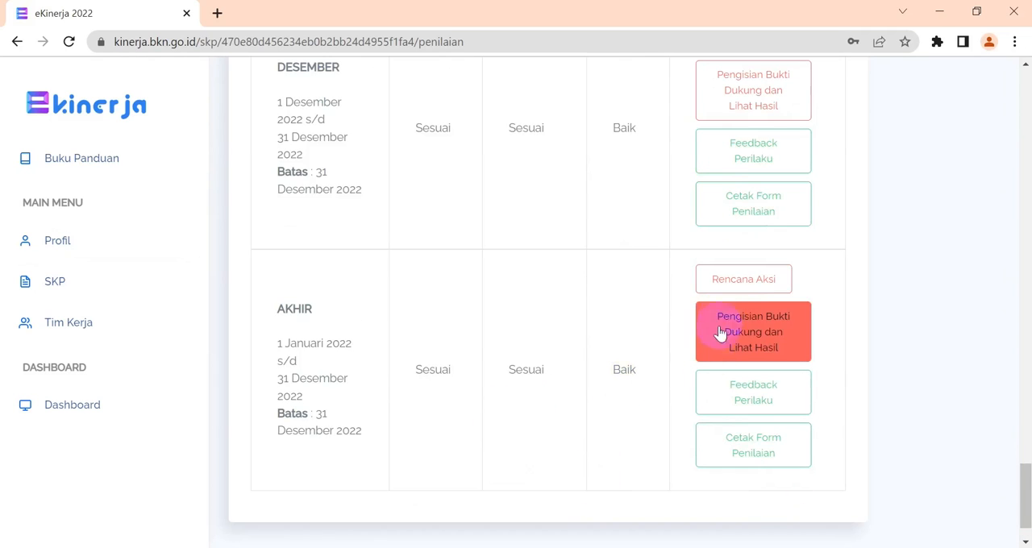
pyautogui.click(732, 343)
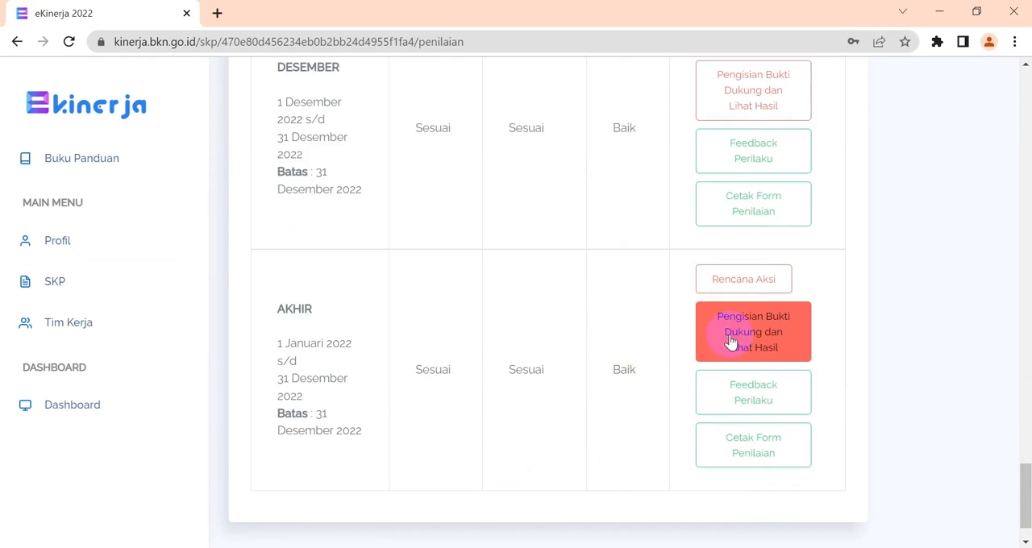
pyautogui.click(733, 452)
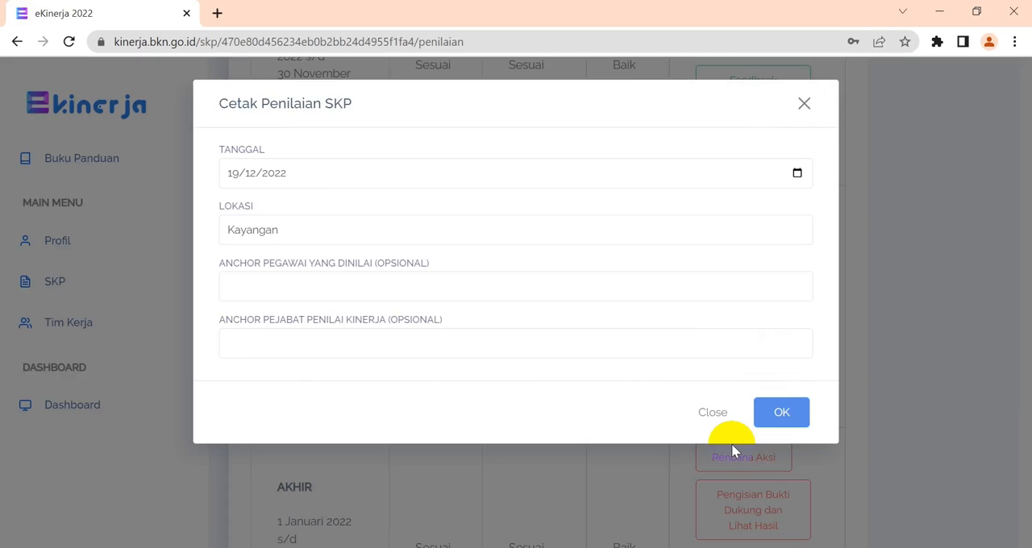
pyautogui.click(773, 421)
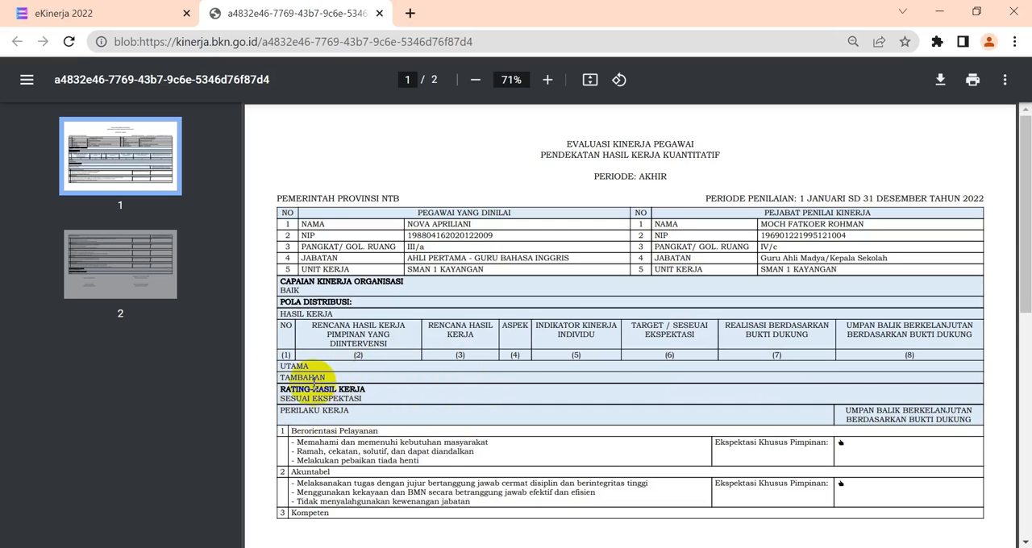
# Scroll through both pages of the generated evaluation form PDF.
pyautogui.moveTo(1020, 236); pyautogui.dragTo(1023, 396)
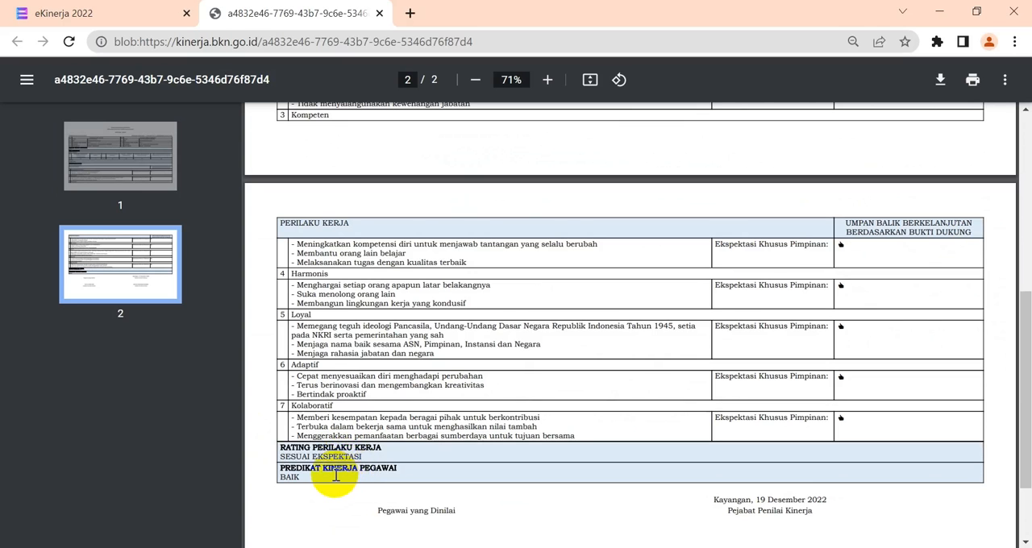
pyautogui.moveTo(1024, 364); pyautogui.dragTo(1024, 253)
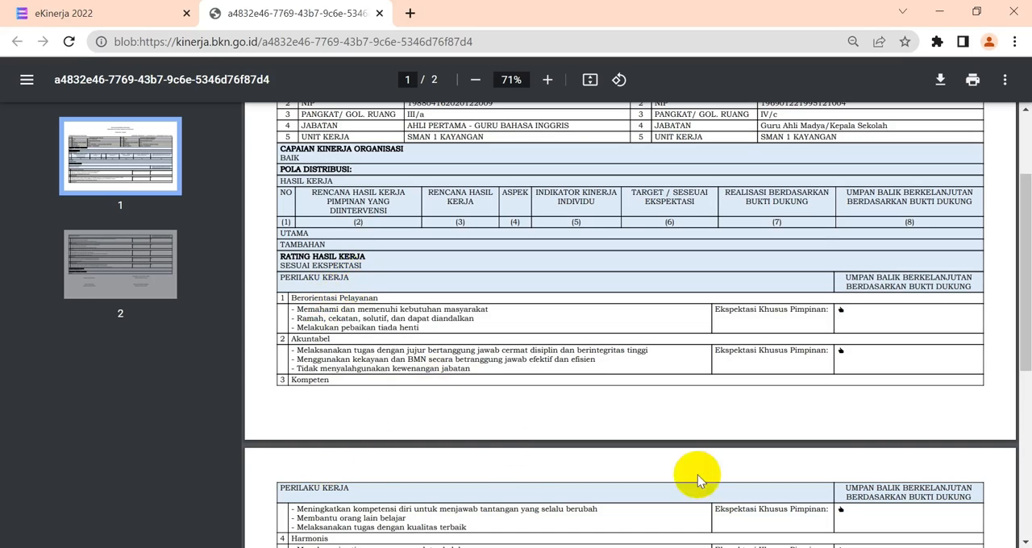
pyautogui.moveTo(1022, 367); pyautogui.dragTo(1026, 529)
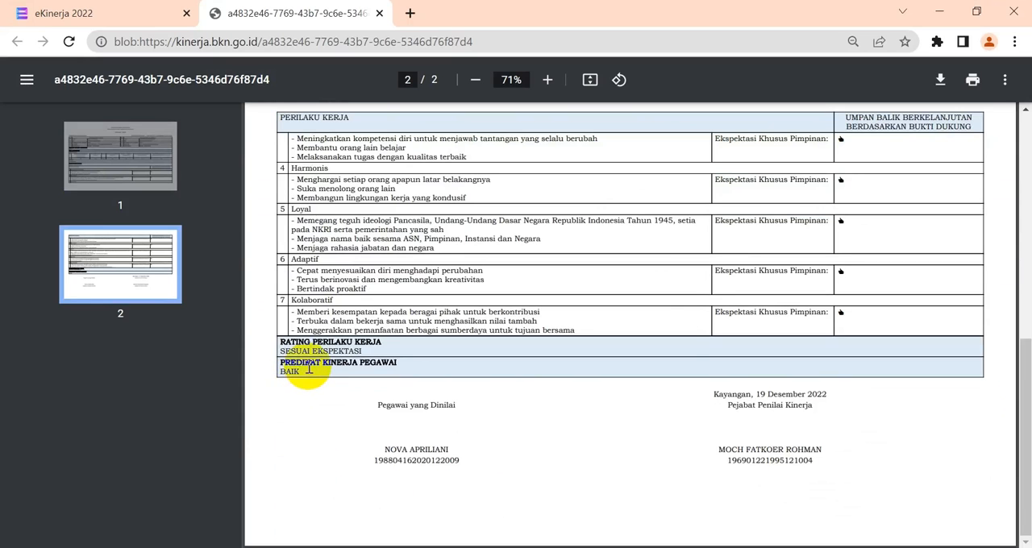
pyautogui.moveTo(1025, 379); pyautogui.dragTo(1016, 155)
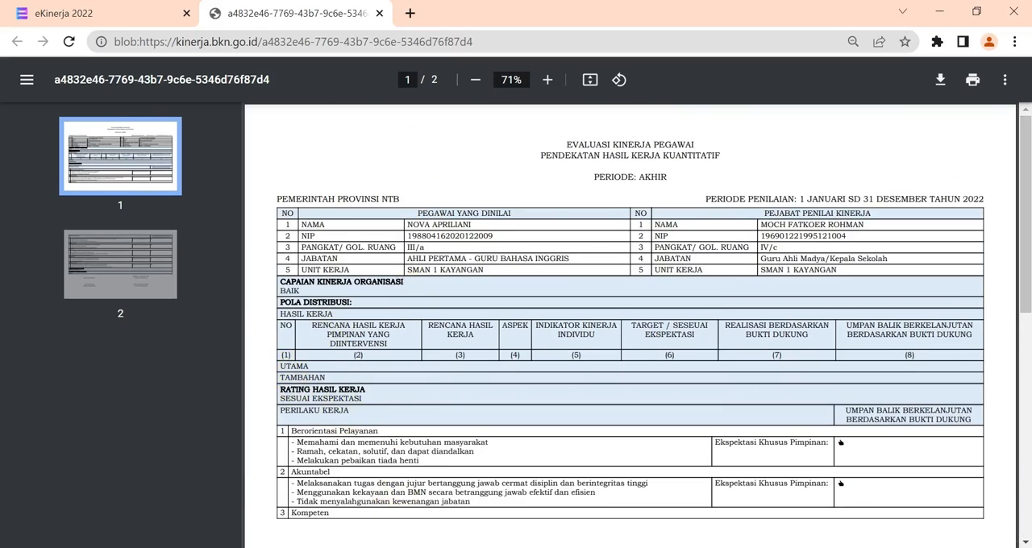
# Switch to the saved subordinate's Penilaian PDF and scroll back to its first page.
pyautogui.click(461, 496)
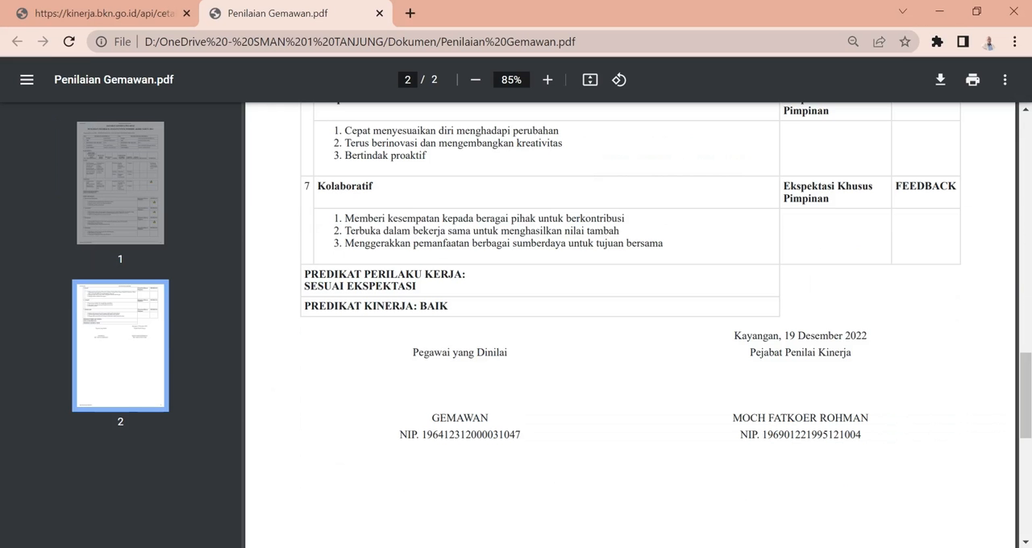
pyautogui.moveTo(1021, 373); pyautogui.dragTo(1028, 166)
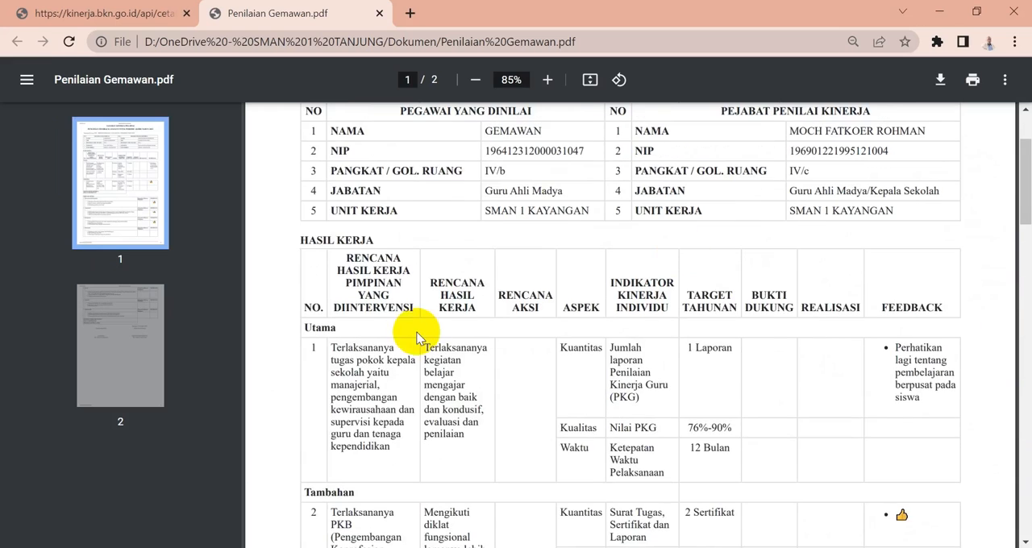